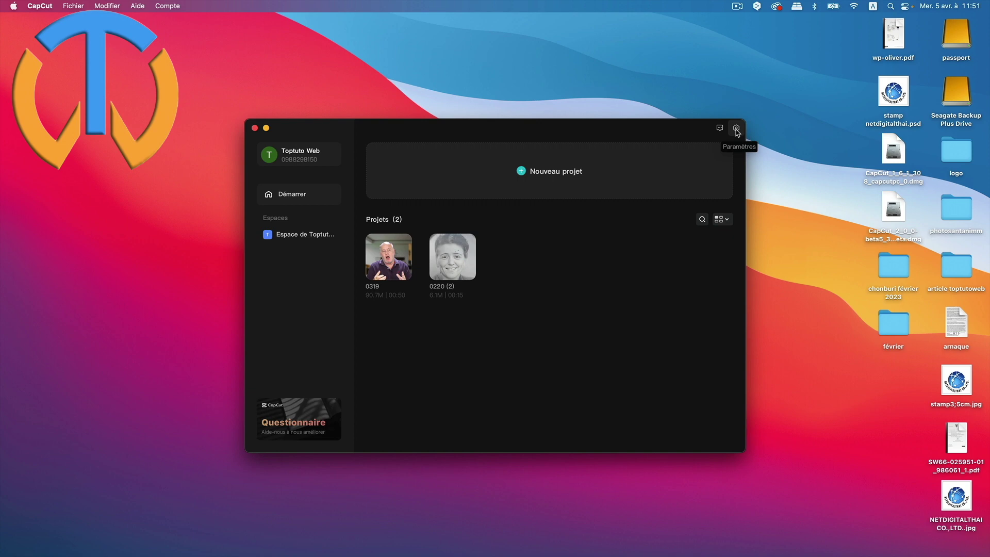
Check the installed CapCut version in the settings options and open the existing project 0319
left_click(736, 128)
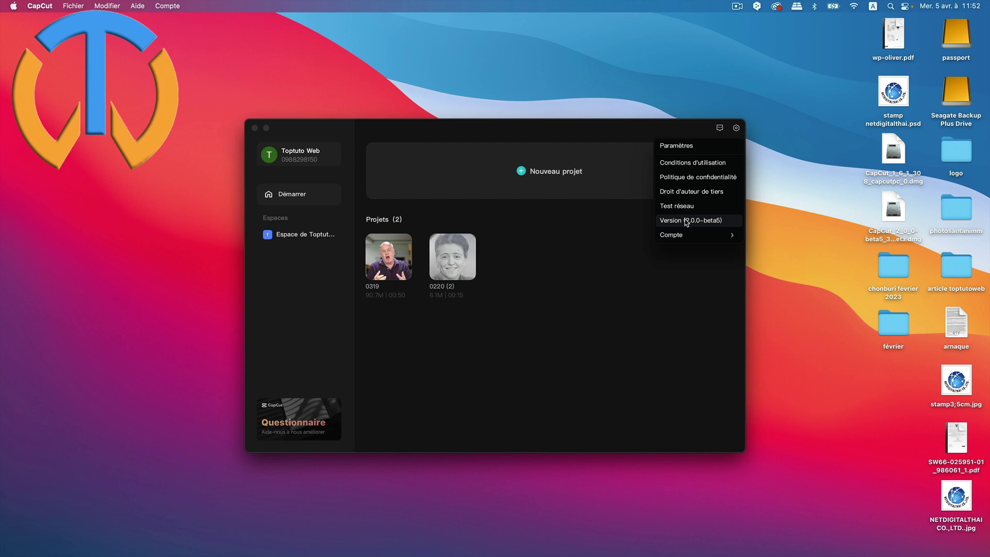
left_click(586, 277)
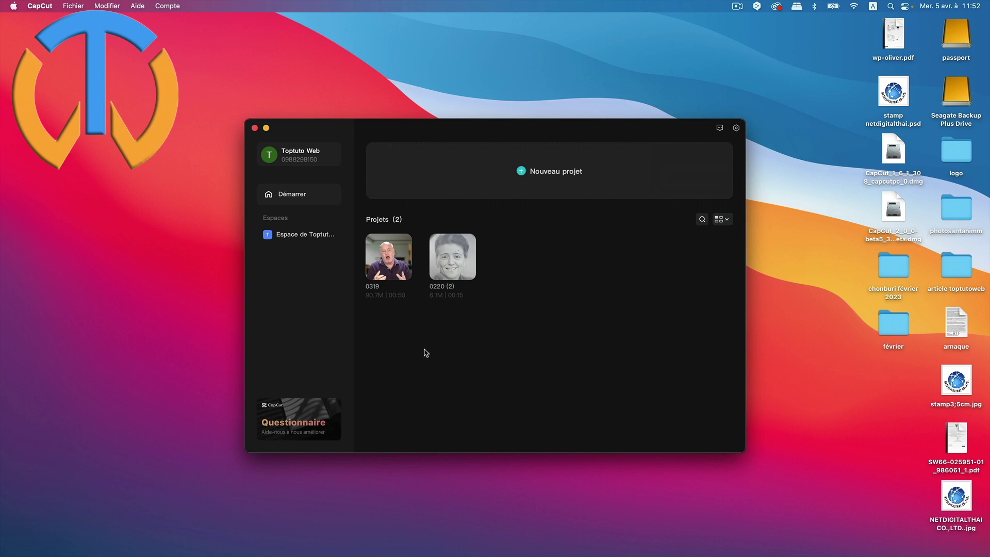
left_click(385, 258)
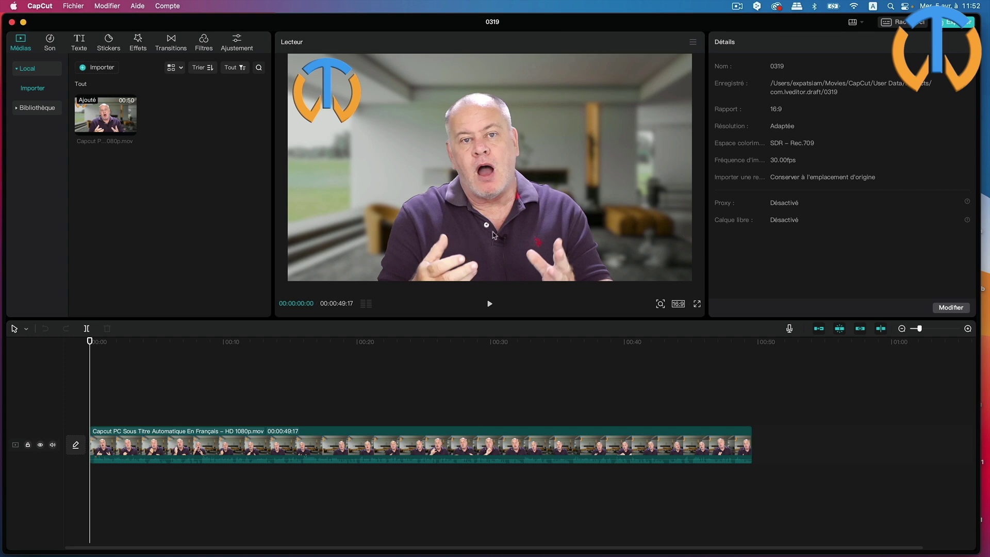
Preview the opening seconds of the video and return the playhead to the start of the timeline
left_click(489, 304)
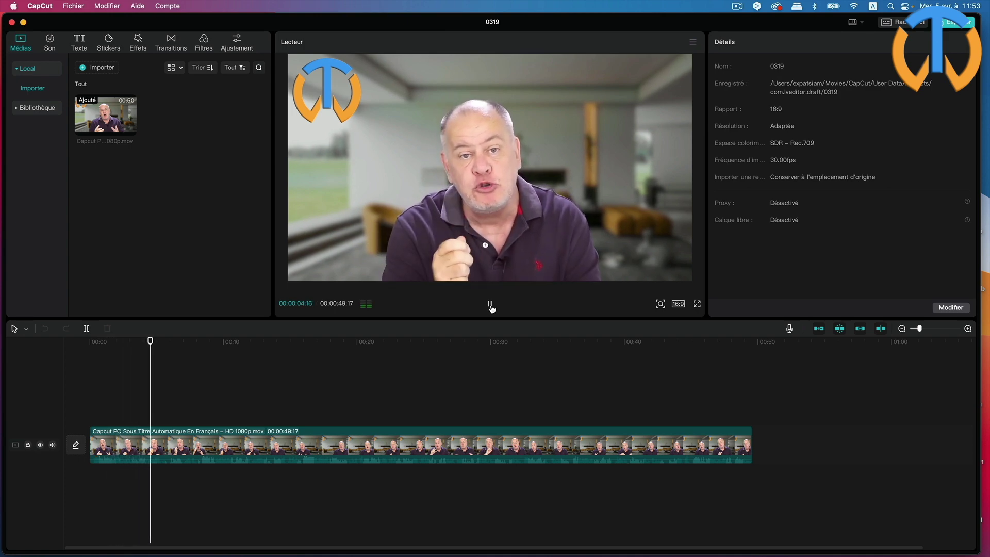
left_click(490, 304)
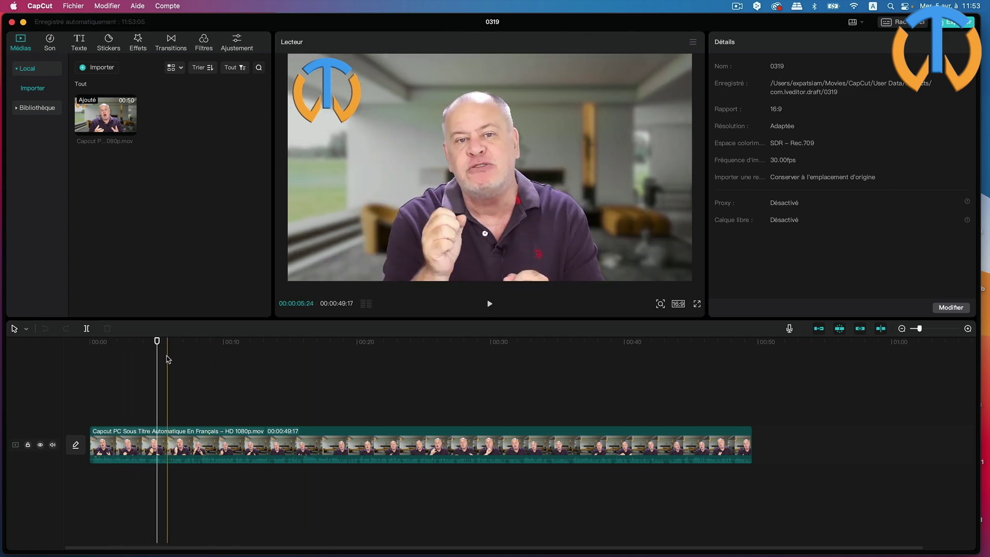
left_click_drag(158, 344, 77, 345)
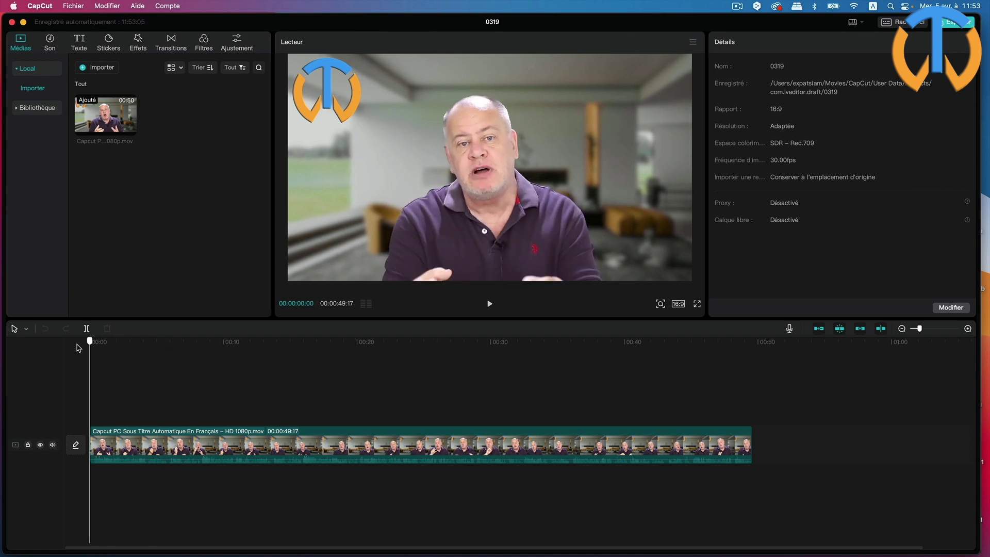
Generate automatic subtitles for the video clip with Français as the spoken language
left_click(126, 444)
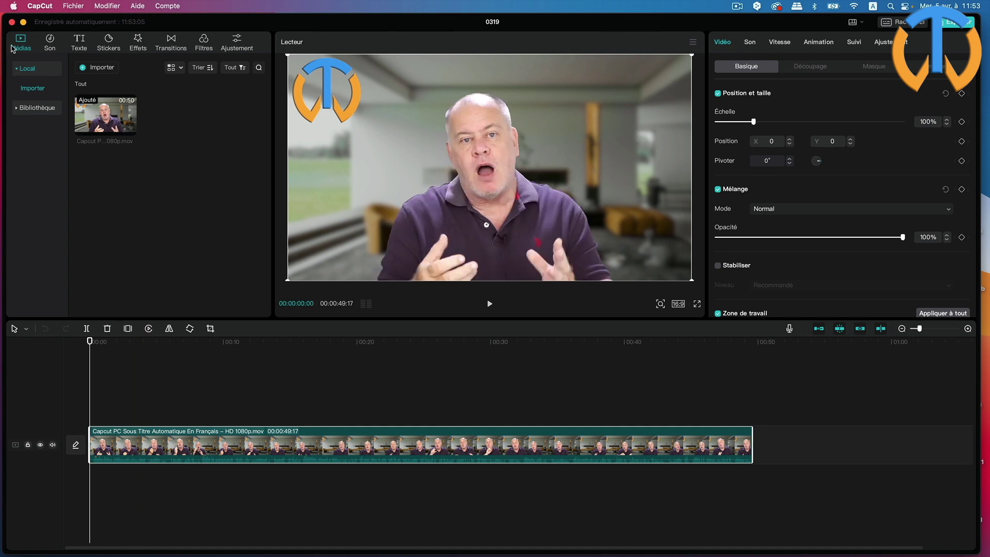
left_click(79, 45)
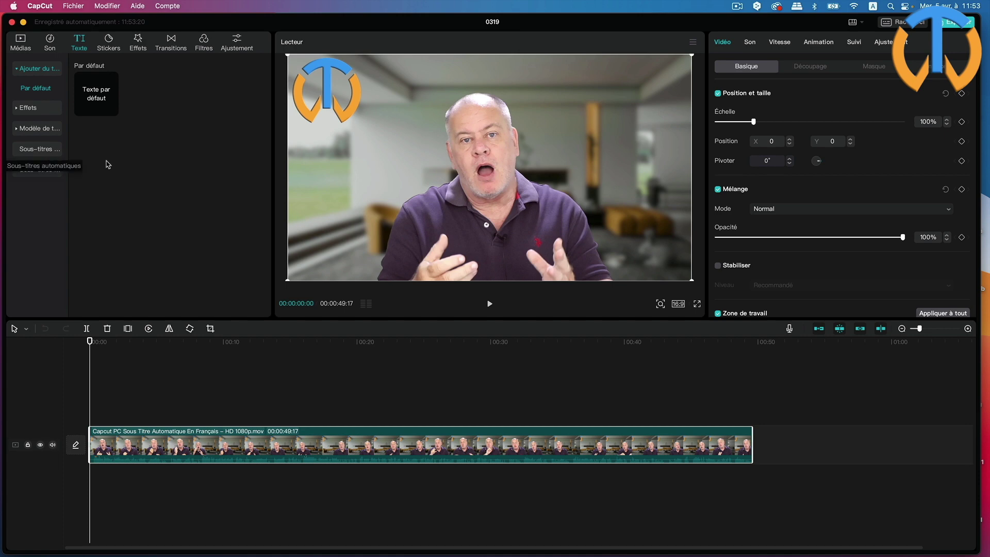
left_click(47, 150)
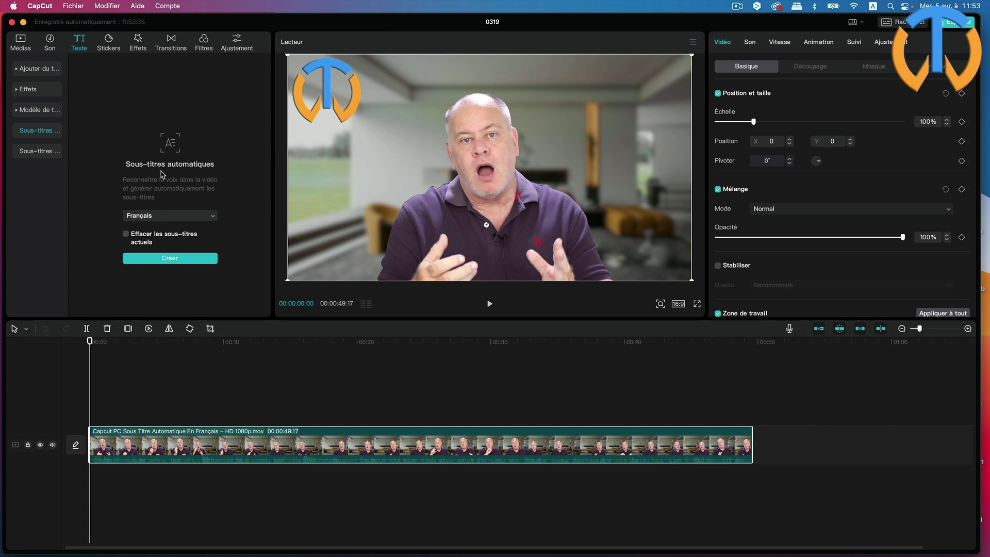
left_click(177, 219)
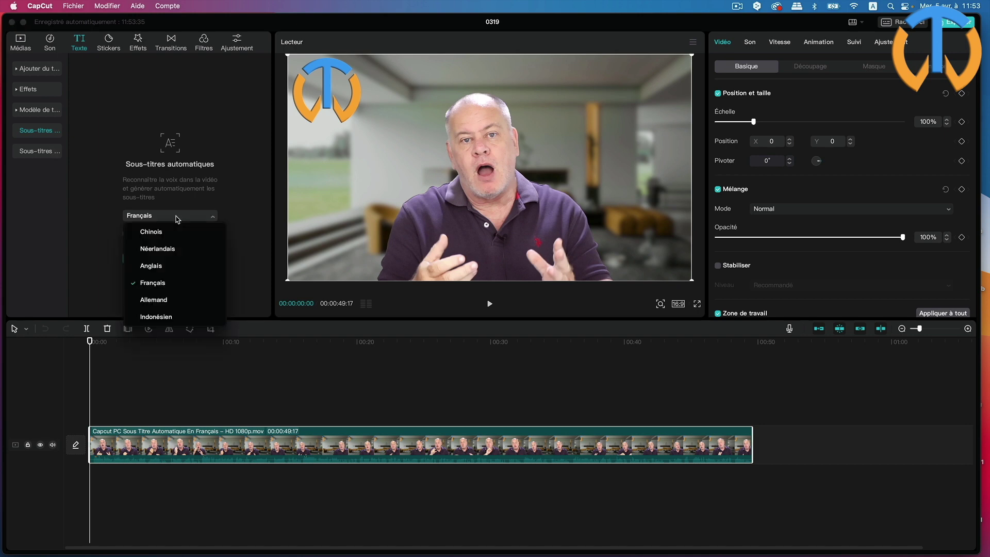
scroll(178, 258, "down", 1)
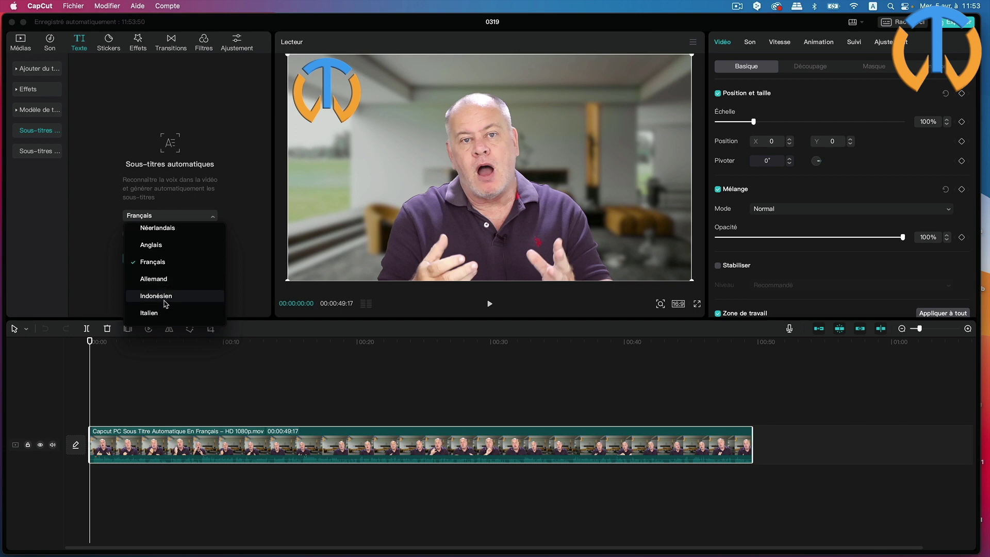
scroll(165, 230, "up", 1)
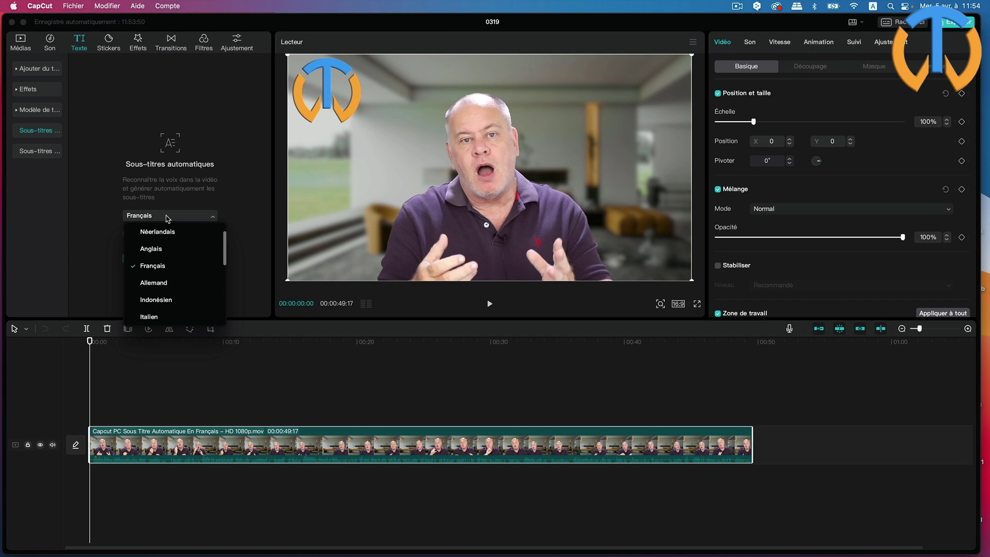
left_click(147, 265)
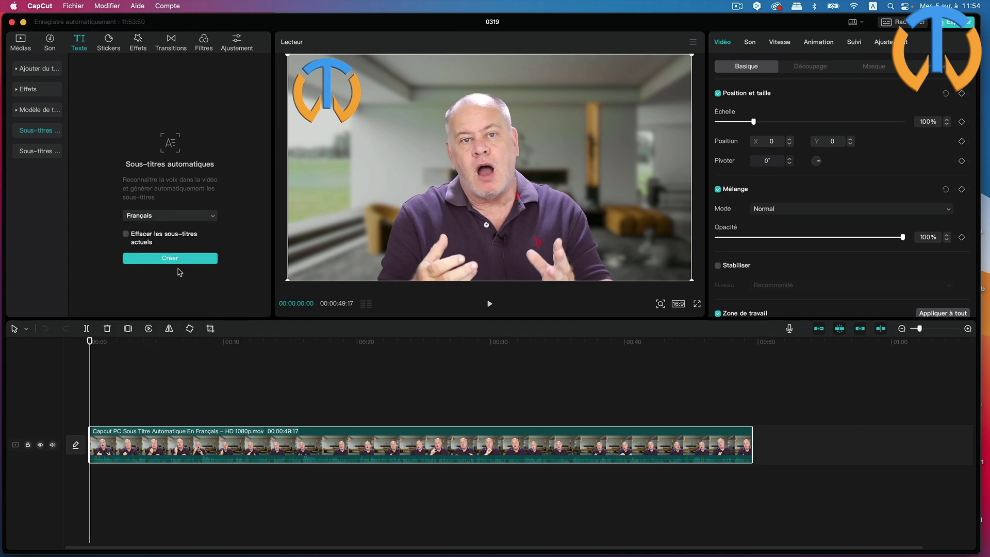
left_click(170, 259)
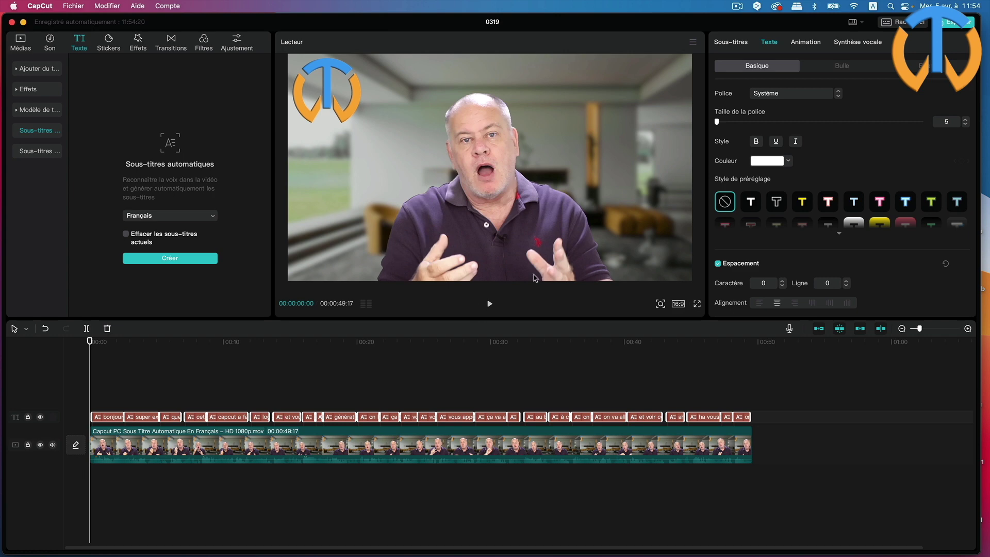
Play the subtitled video and examine the text and voice synthesis options for the first subtitle
left_click(489, 305)
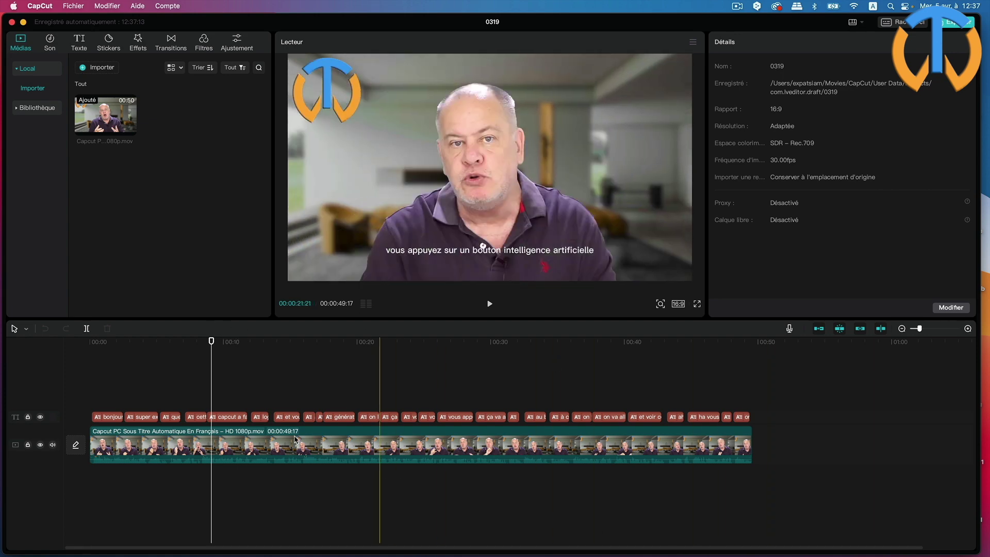
left_click(215, 440)
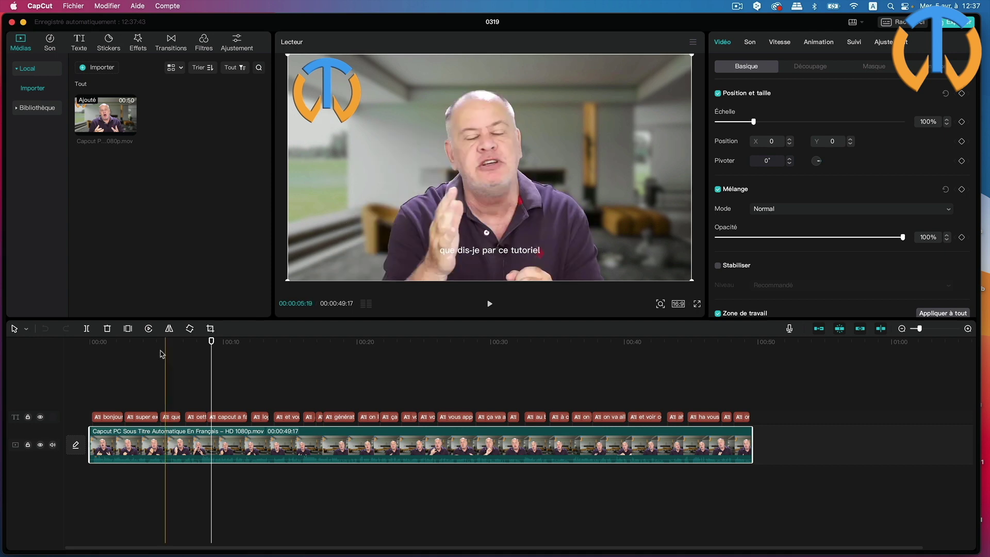
left_click(111, 419)
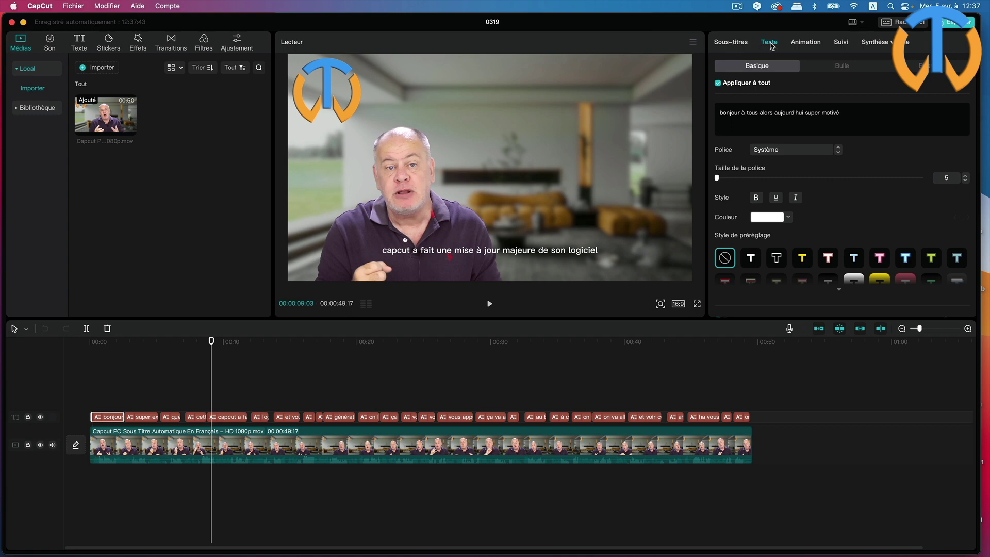
left_click(885, 48)
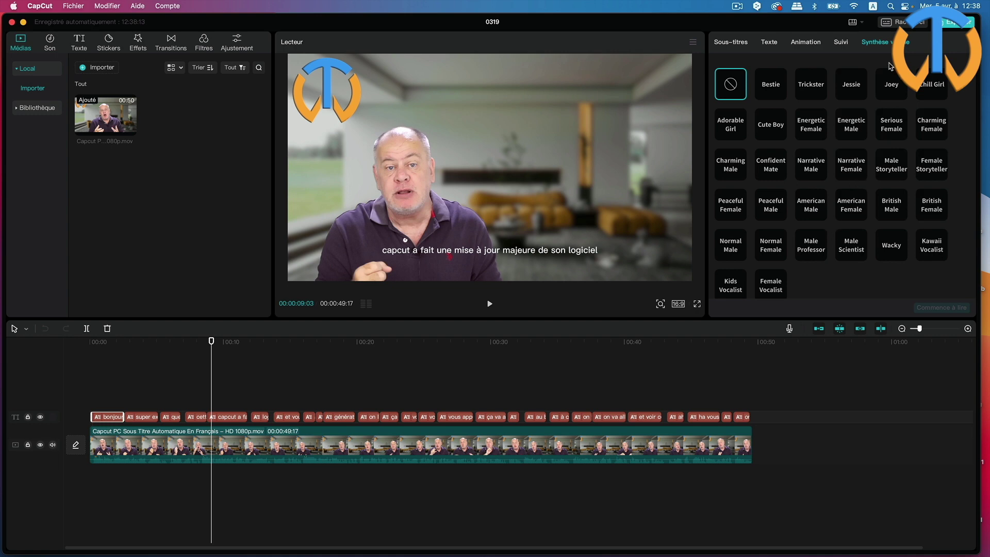
Correct the first subtitle's capitalisation and punctuation so it reads "Bonjour à tous, alors aujourd'hui super motivé,"
left_click(730, 46)
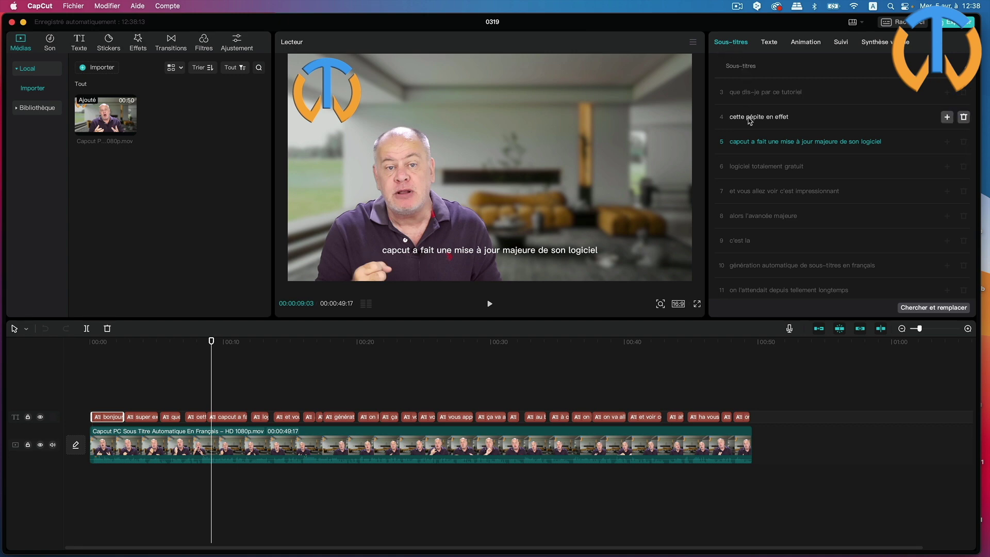
scroll(757, 160, "up", 2)
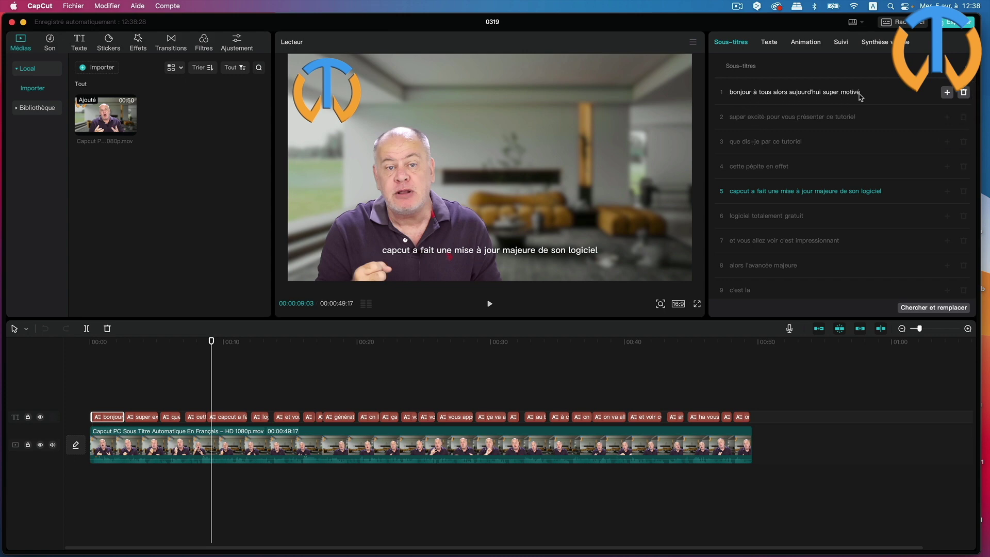
left_click(734, 97)
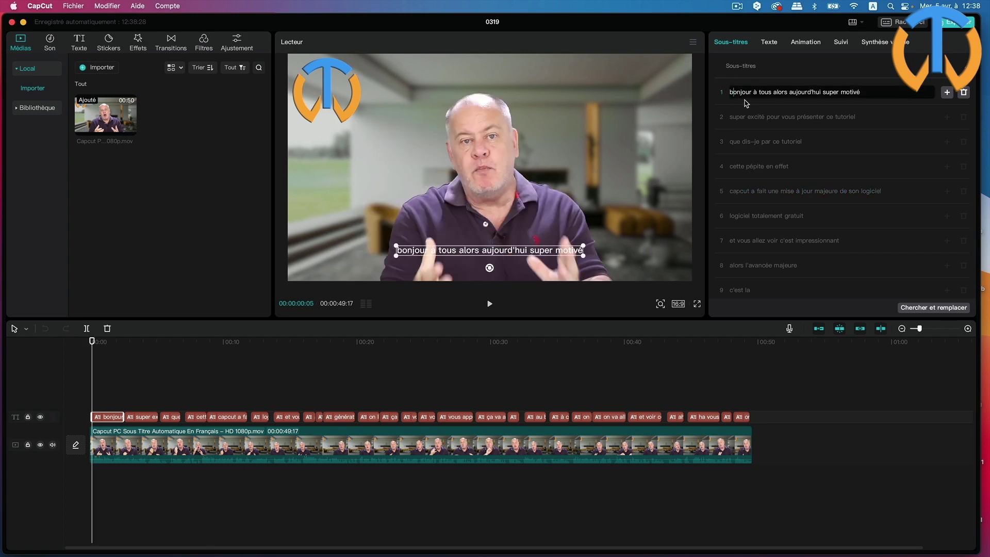
key("BackSpace")
type("B")
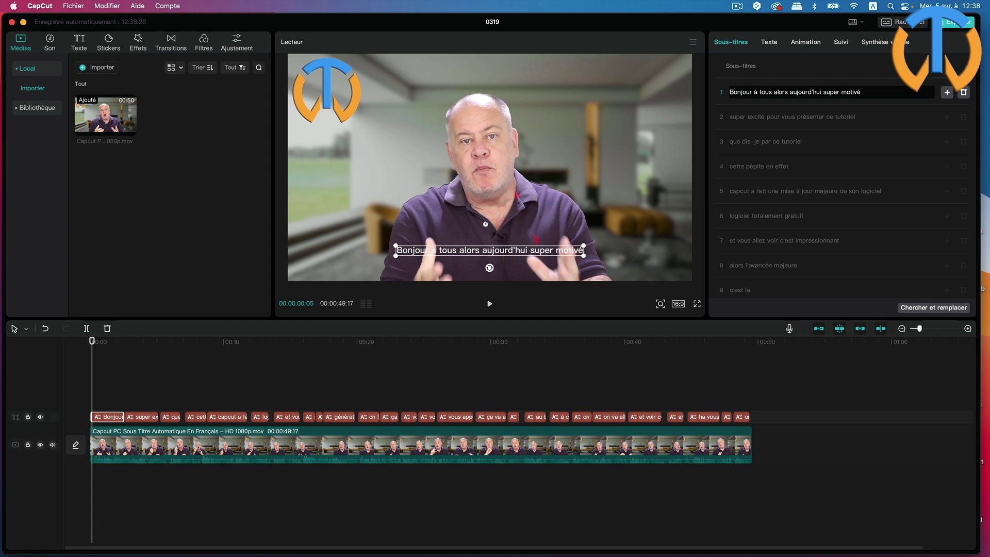
left_click(773, 92)
type(",")
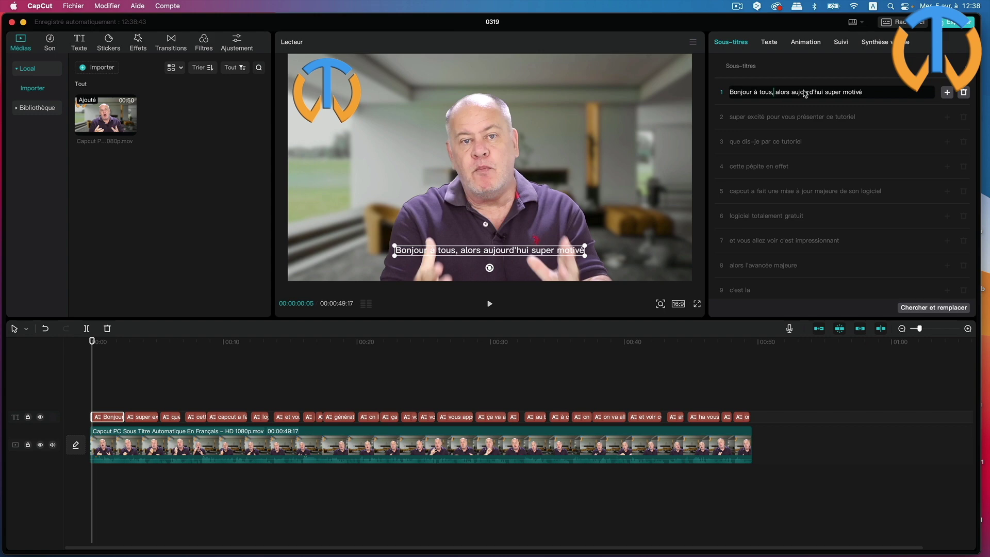
left_click(865, 94)
type(",")
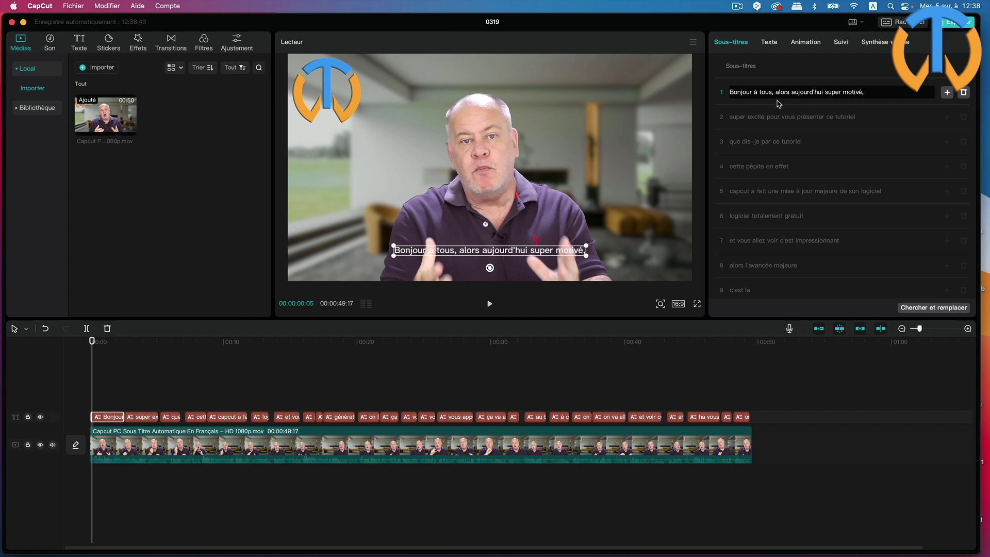
Add a comma after "super excité" in the second subtitle and look through the rest of the subtitle list
left_click(745, 118)
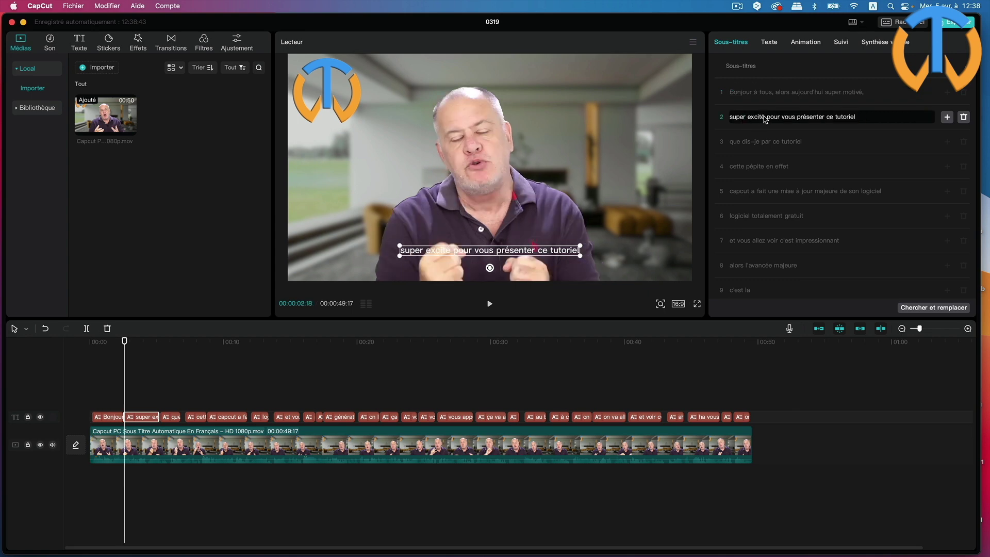
type(",")
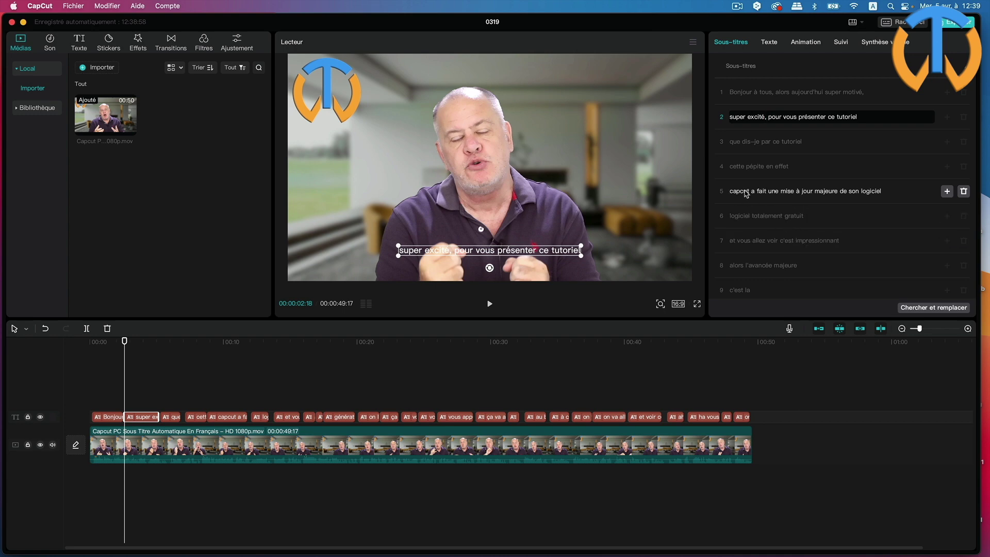
scroll(746, 193, "down", 8)
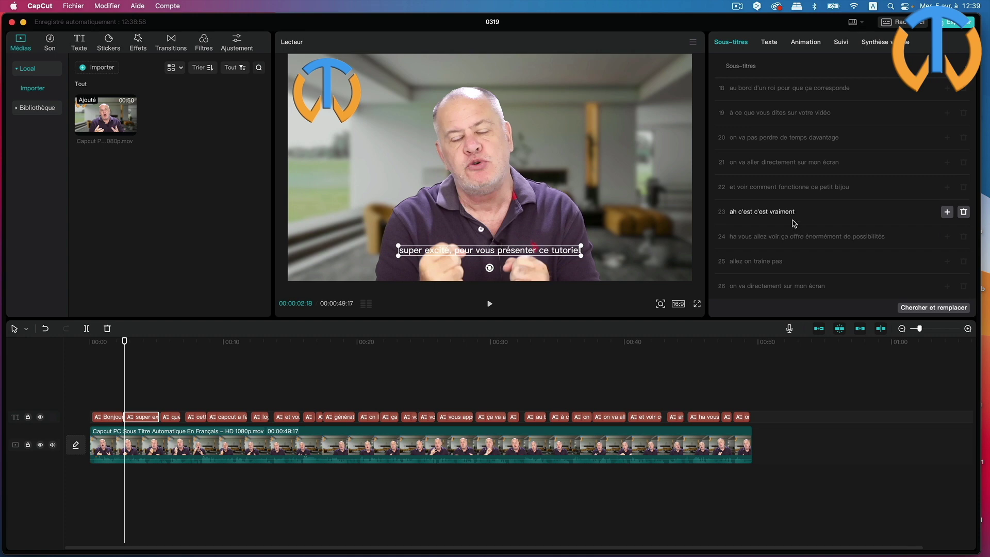
scroll(794, 221, "up", 8)
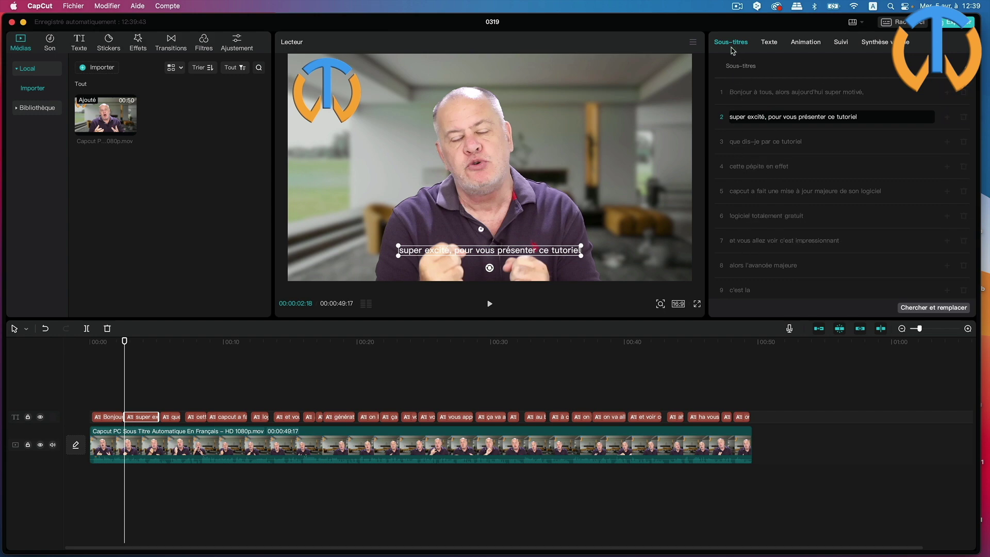
Turn off Appliquer à tout, give the first subtitle the yellow preset style, and check the subtitle at about 9 seconds for comparison
left_click(775, 45)
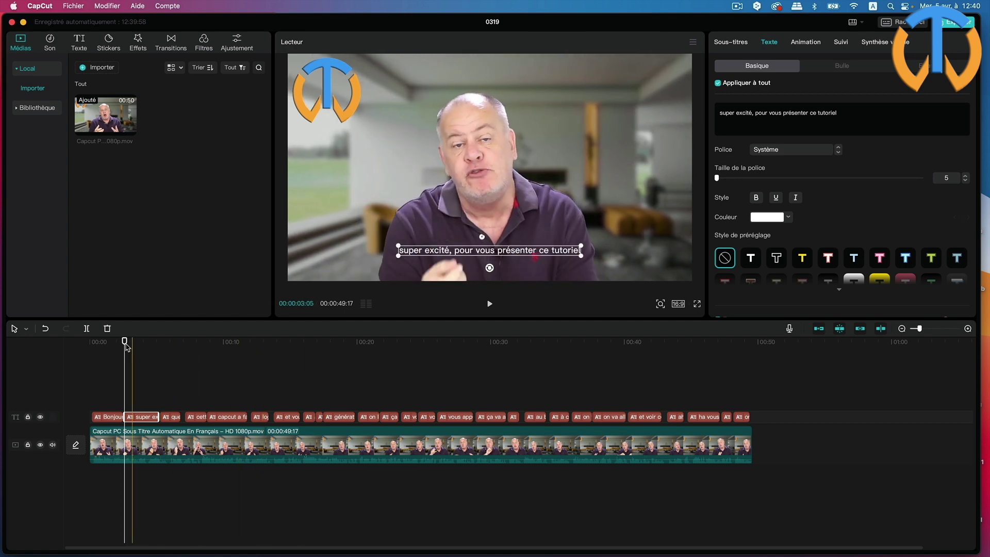
left_click_drag(124, 341, 111, 344)
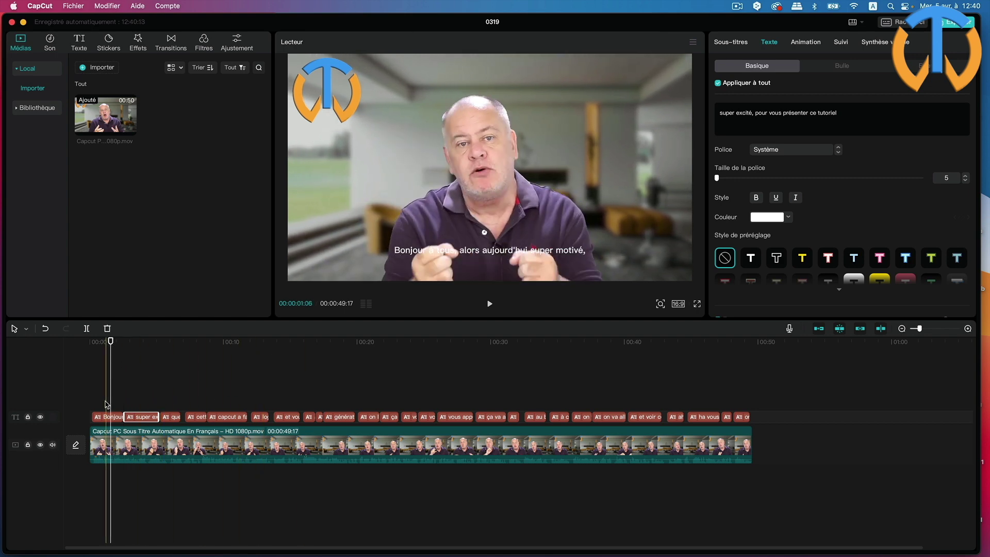
left_click(108, 418)
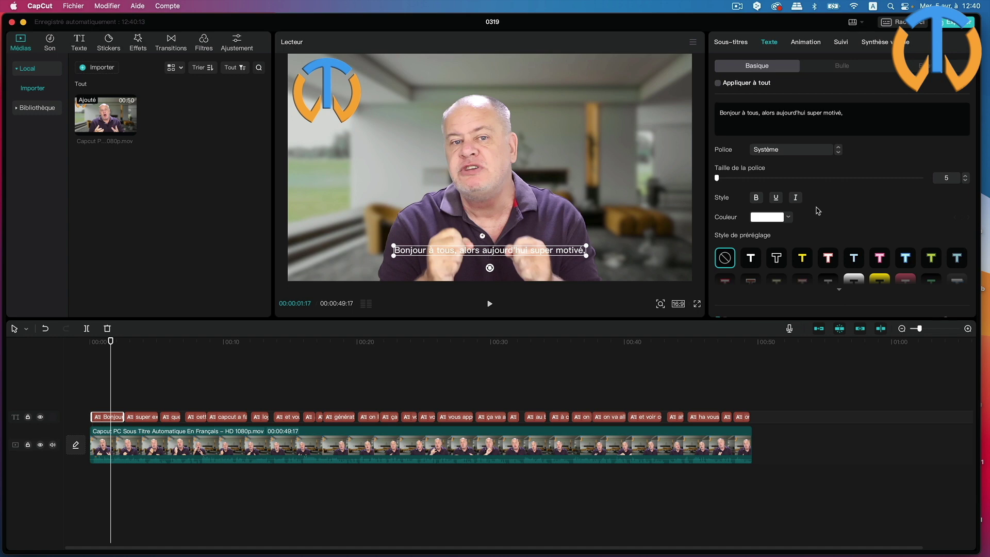
scroll(817, 209, "down", 2)
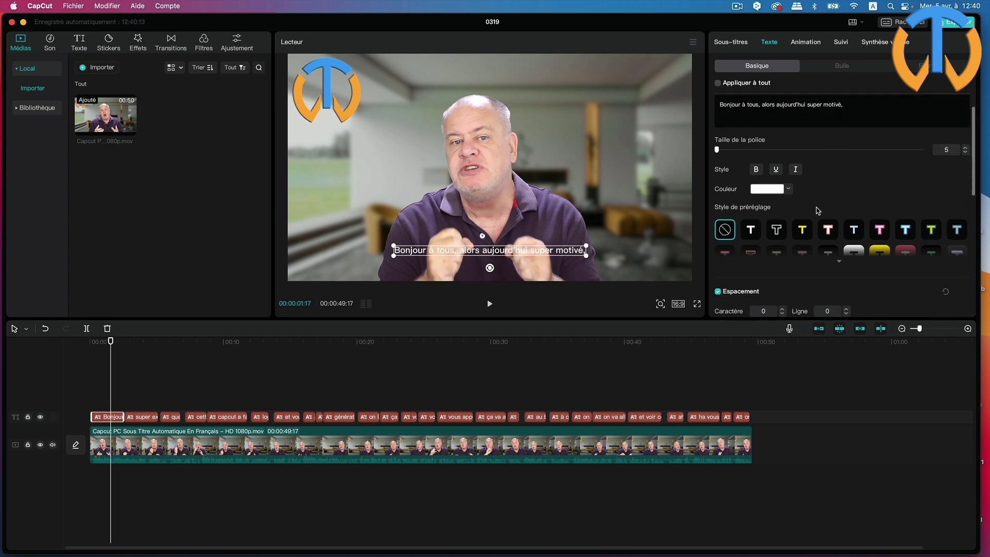
left_click(803, 231)
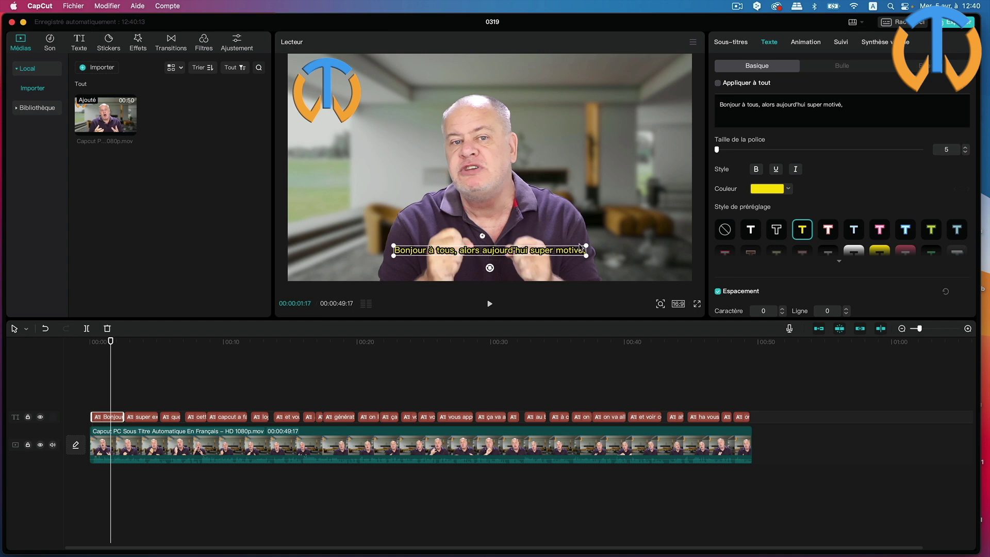
scroll(780, 216, "down", 3)
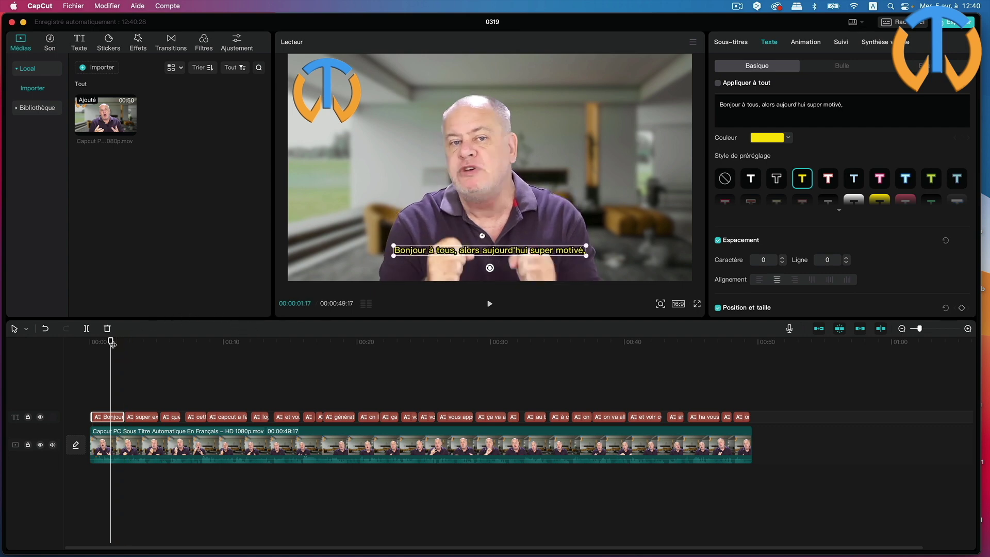
left_click_drag(112, 342, 207, 340)
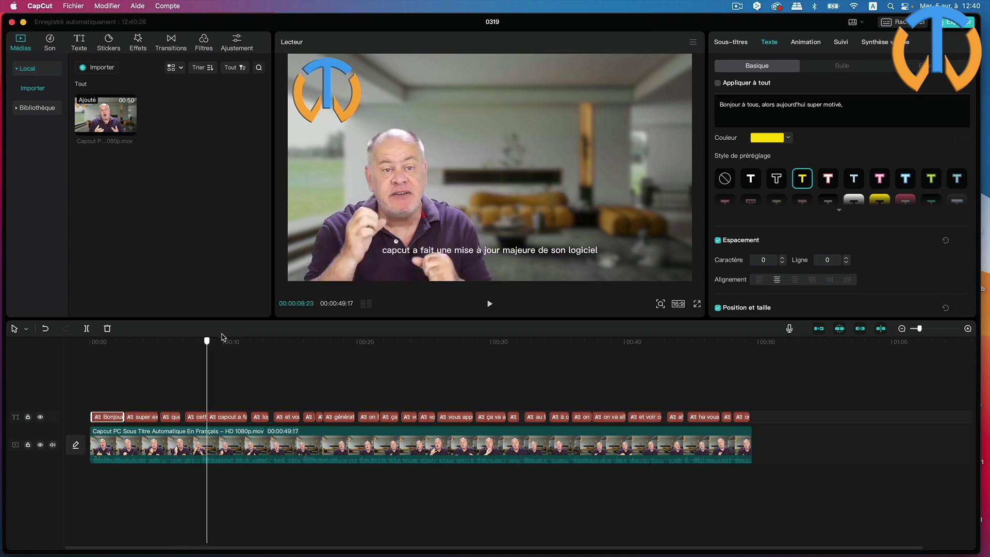
Compare the second subtitle's style with the first one and undo the yellow preset style on the first subtitle
left_click(157, 345)
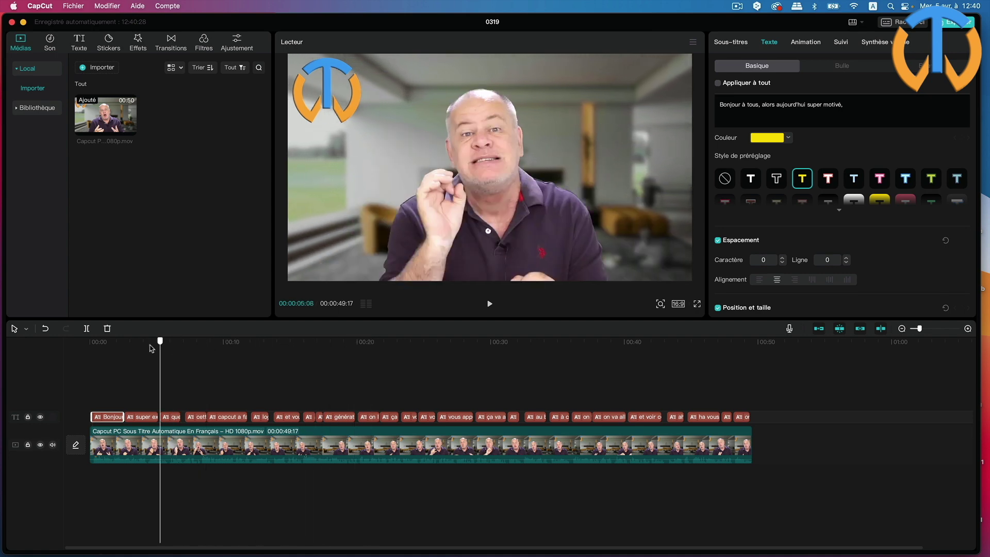
left_click(145, 345)
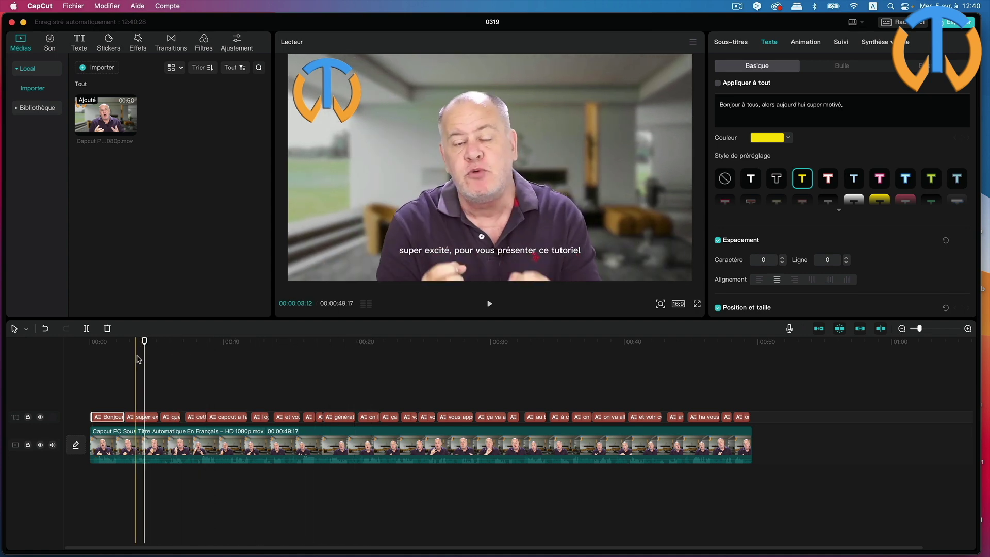
left_click(103, 360)
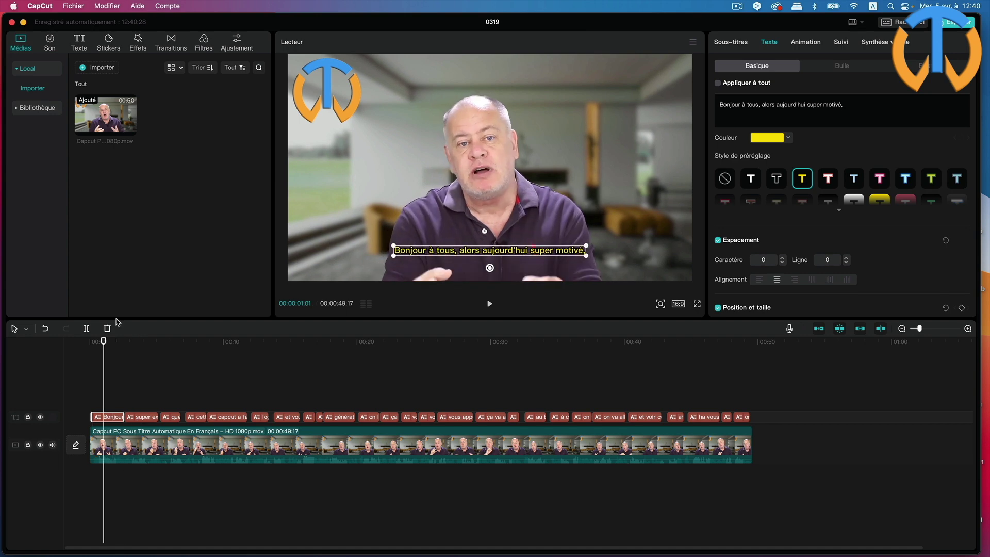
left_click(99, 6)
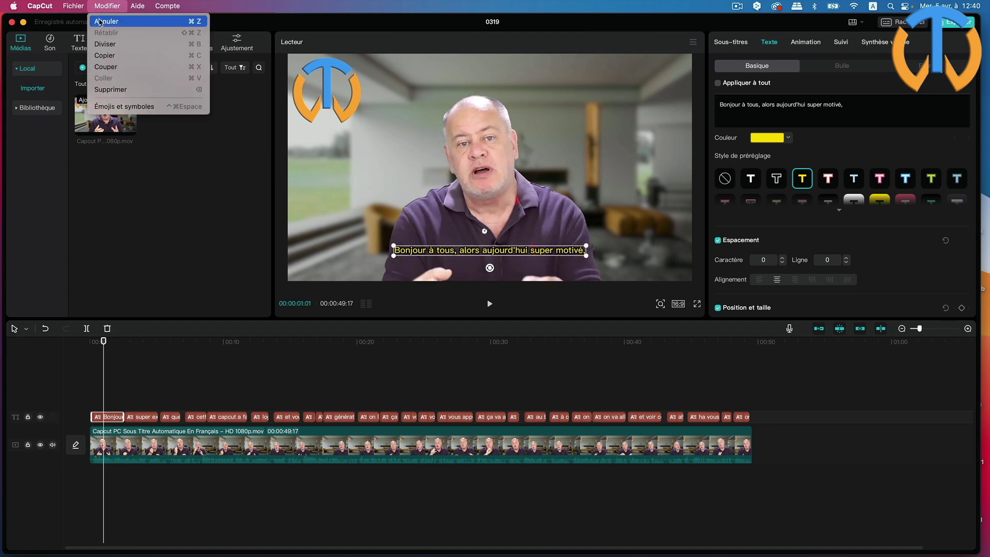
left_click(100, 21)
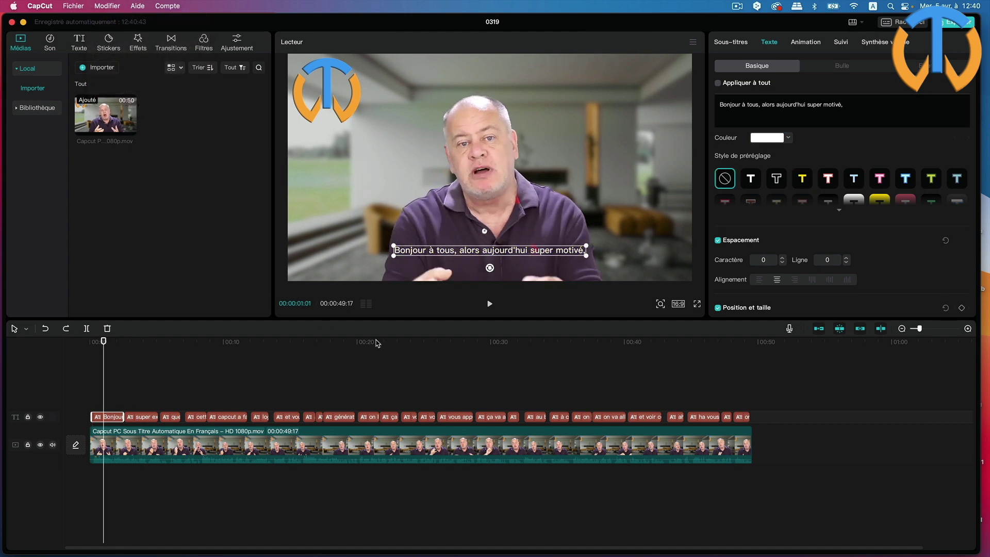
Turn on Appliquer à tout, apply the yellow preset style to all subtitles and check the subtitle at about 6 seconds
left_click(719, 83)
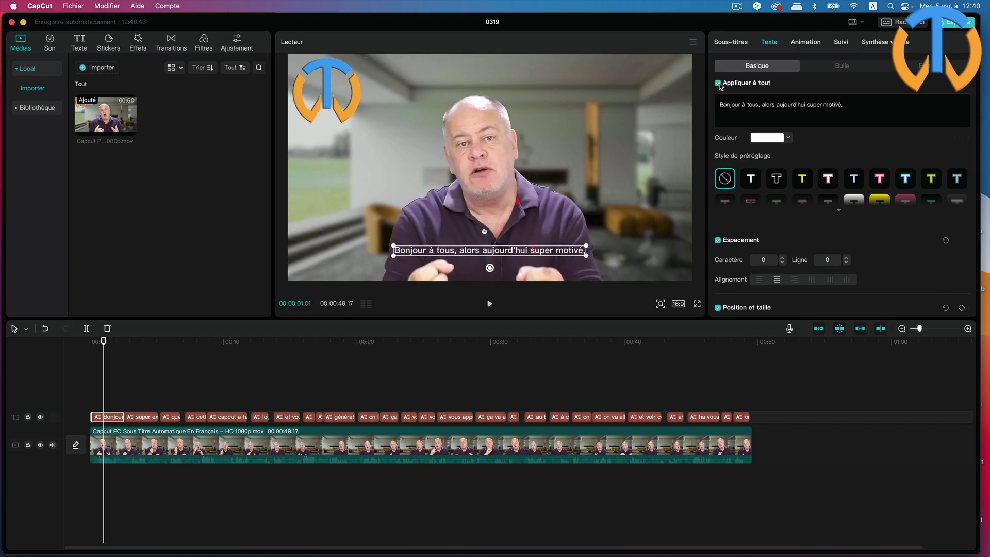
left_click(803, 179)
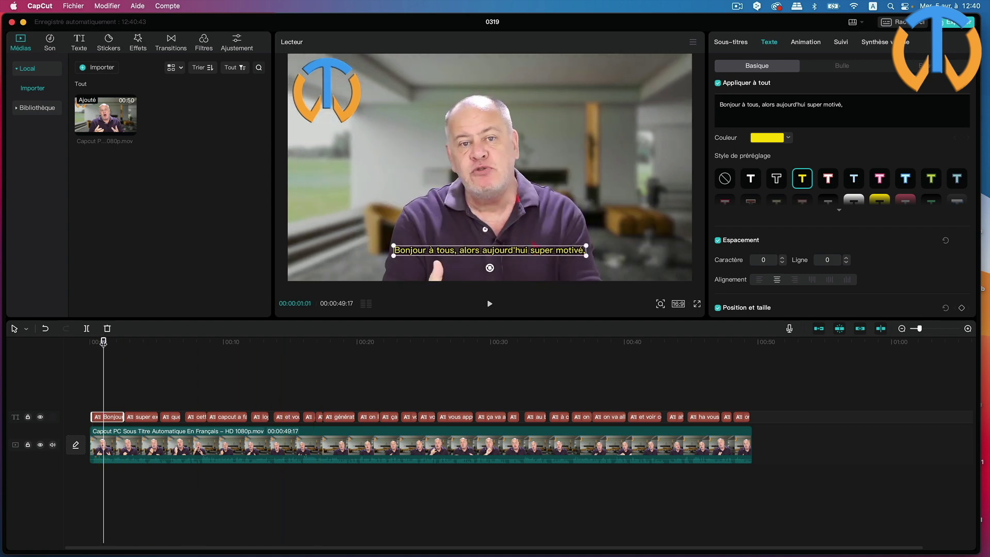
left_click_drag(103, 342, 175, 367)
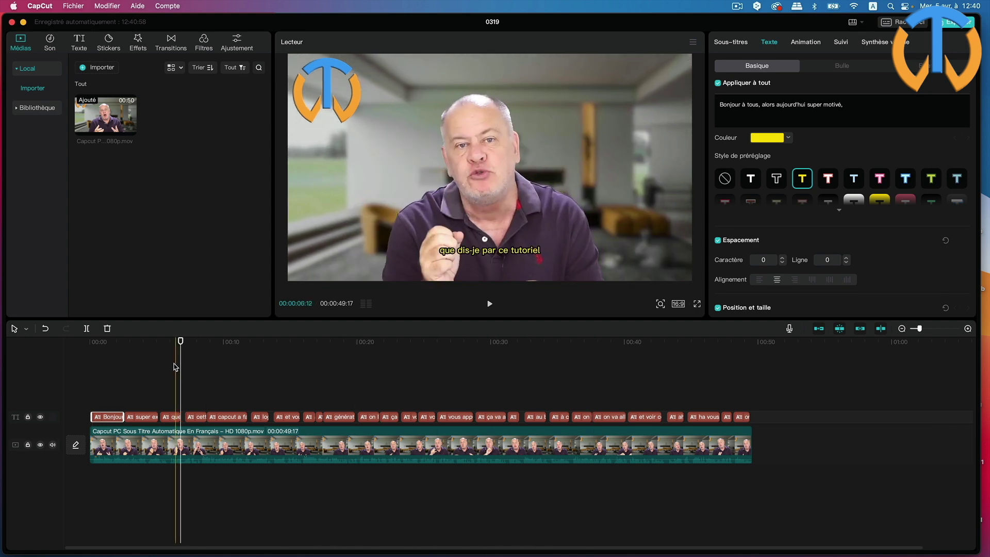
Expand the full set of preset styles and set the font size of all subtitles to 7
scroll(850, 142, "down", 2)
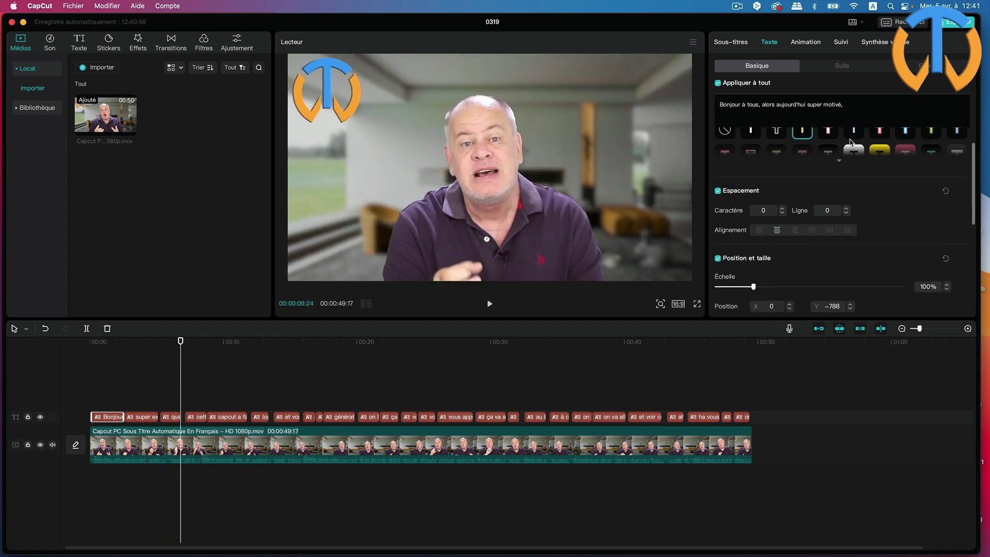
left_click(840, 161)
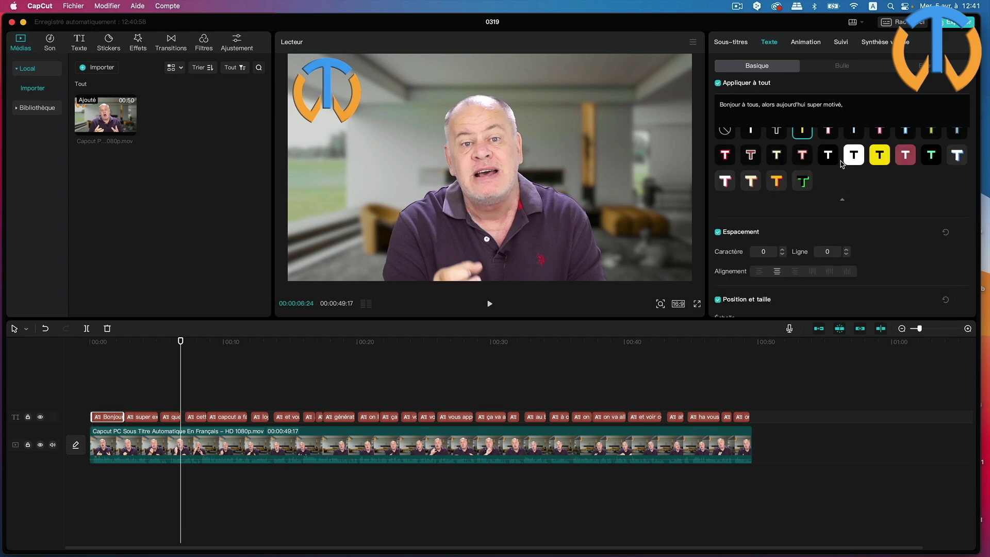
scroll(840, 170, "up", 5)
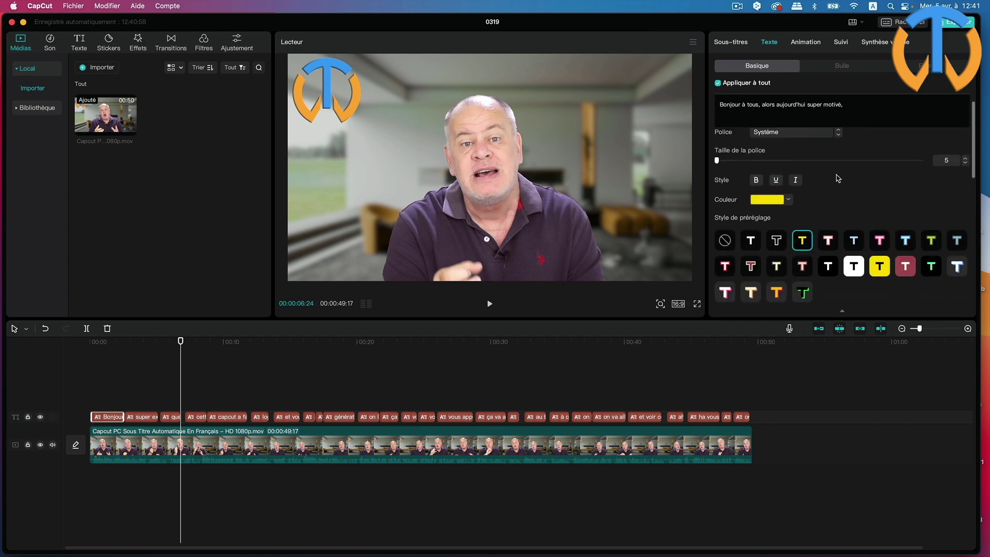
scroll(837, 178, "up", 1)
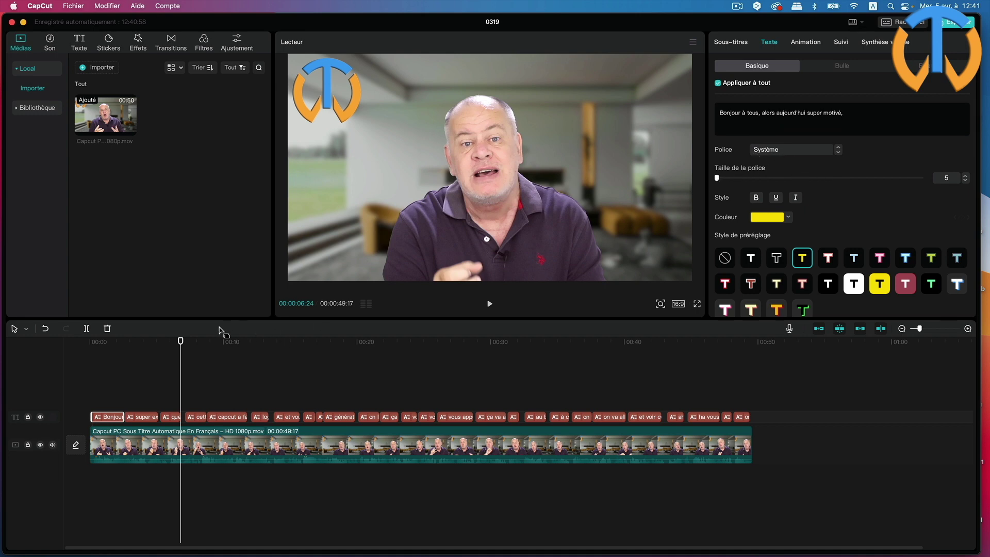
left_click_drag(180, 342, 110, 342)
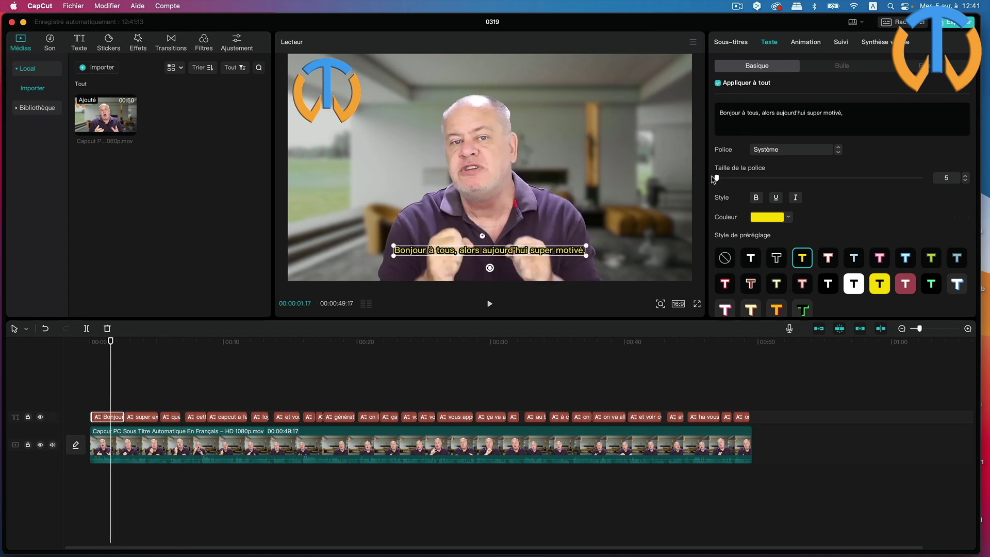
left_click_drag(716, 178, 718, 179)
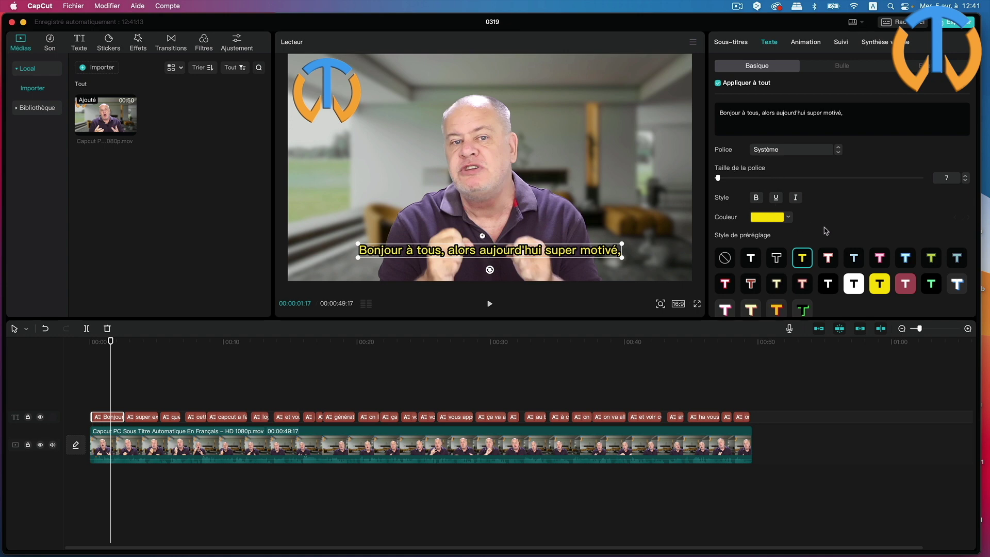
Examine the remaining text settings: preset styles, spacing, position and size, blending, stroke, background, glow and shadow
scroll(833, 228, "down", 1)
scroll(833, 229, "down", 6)
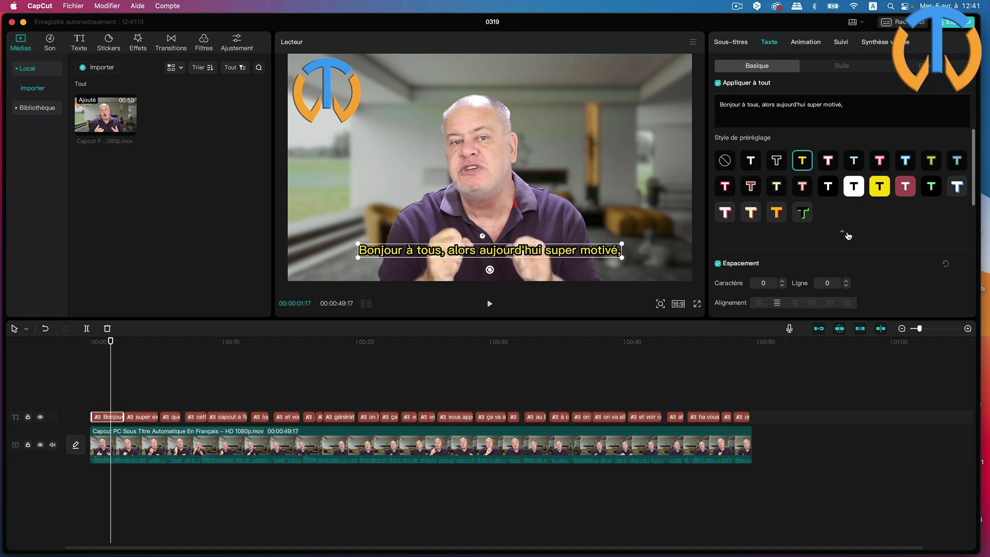
scroll(840, 237, "down", 6)
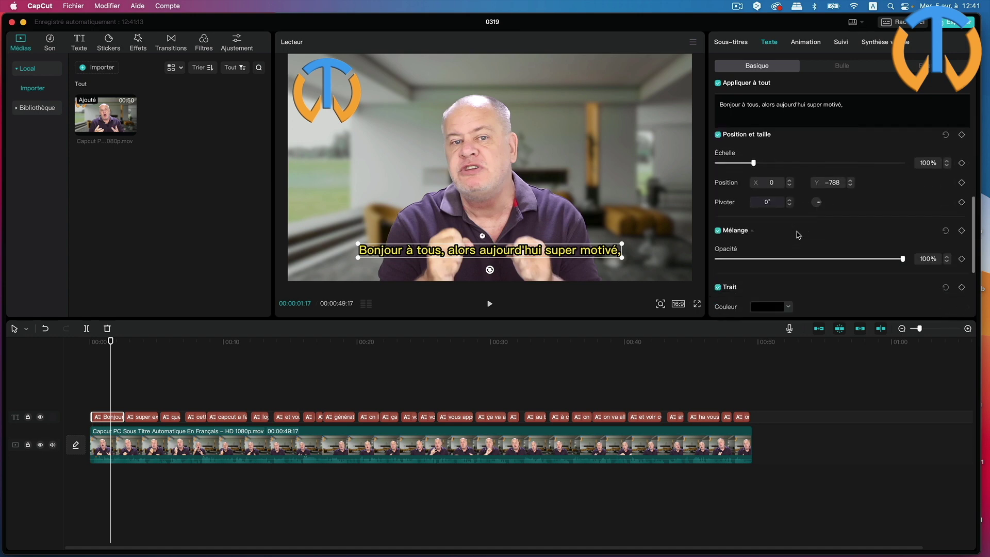
scroll(833, 256, "down", 4)
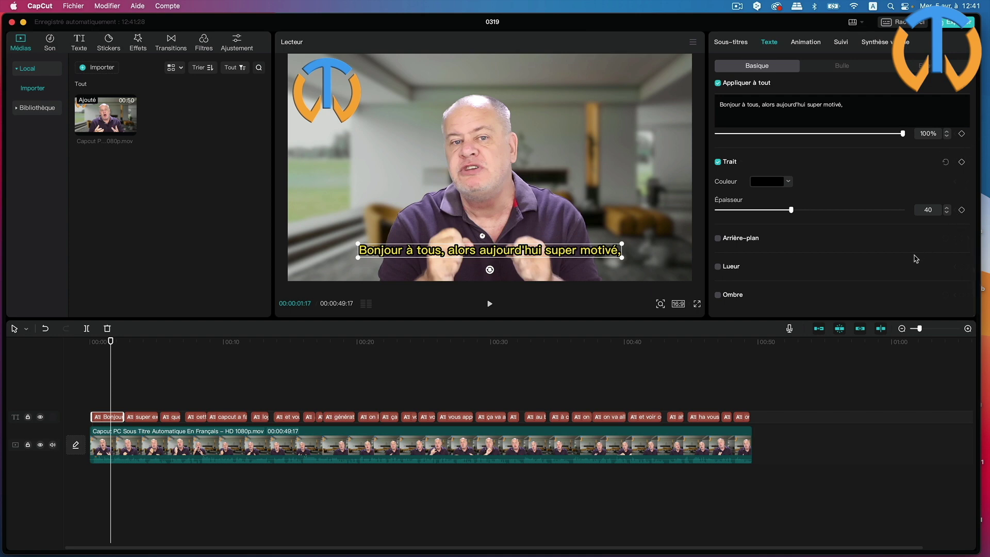
scroll(759, 188, "up", 10)
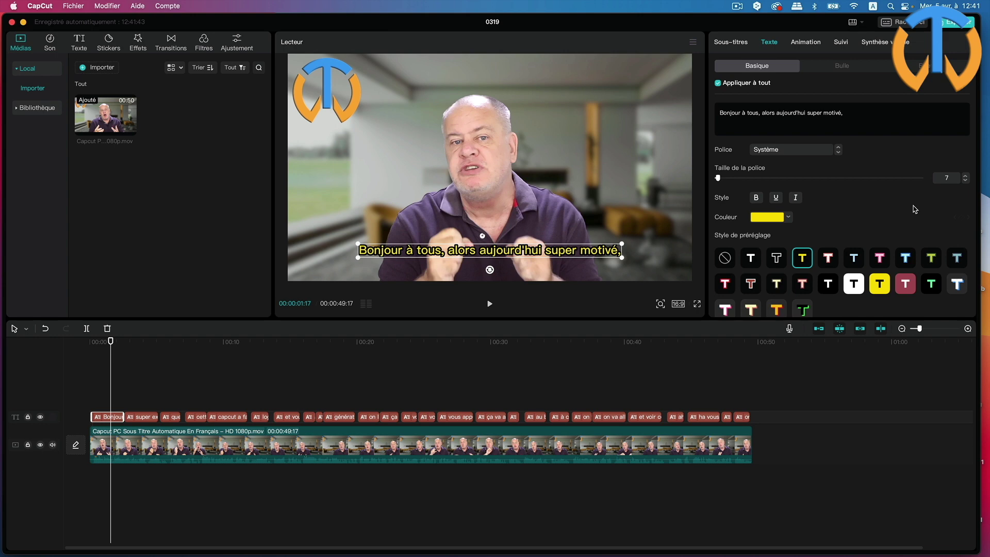
Give the first subtitle the "Traîn…tique" intro animation with a duration of 2.0 s
left_click(810, 43)
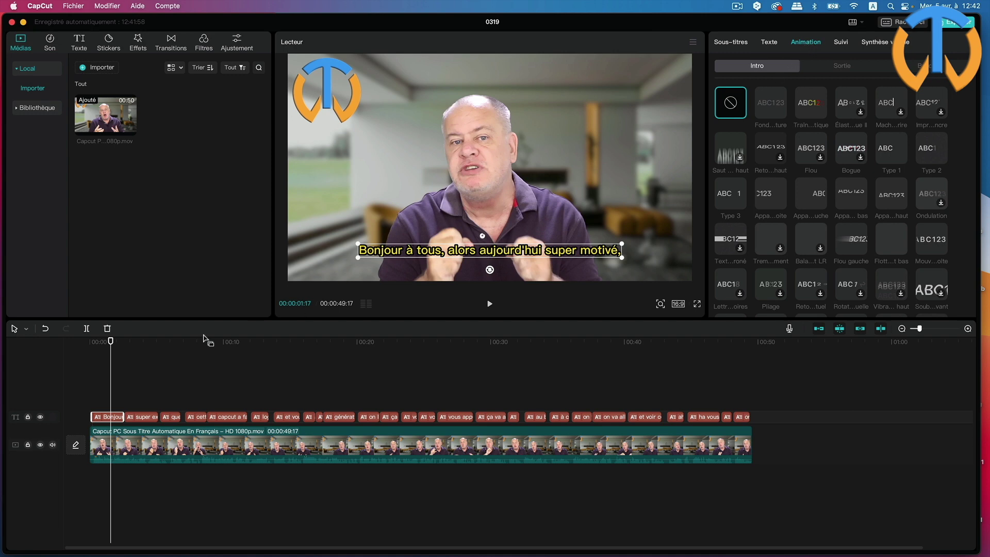
left_click_drag(110, 345, 89, 347)
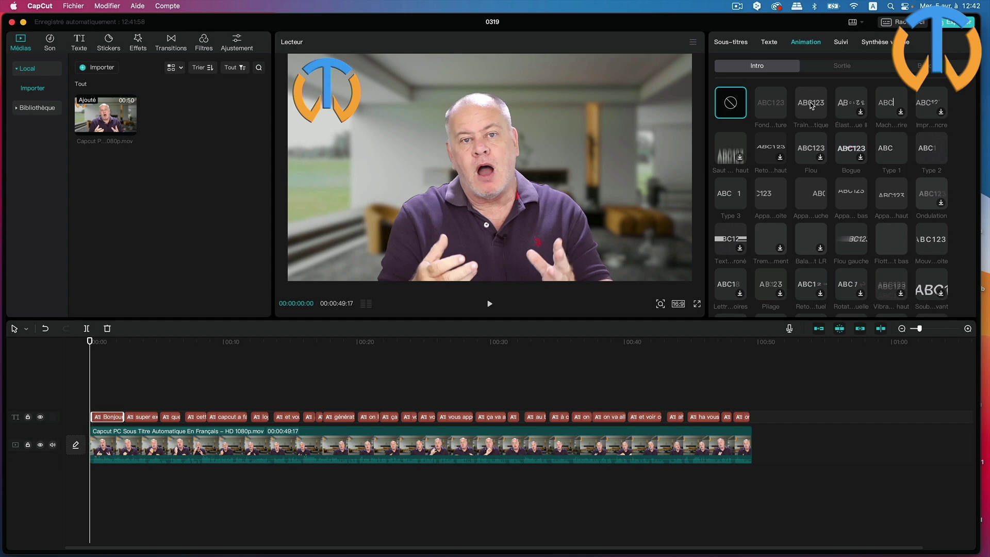
left_click(835, 71)
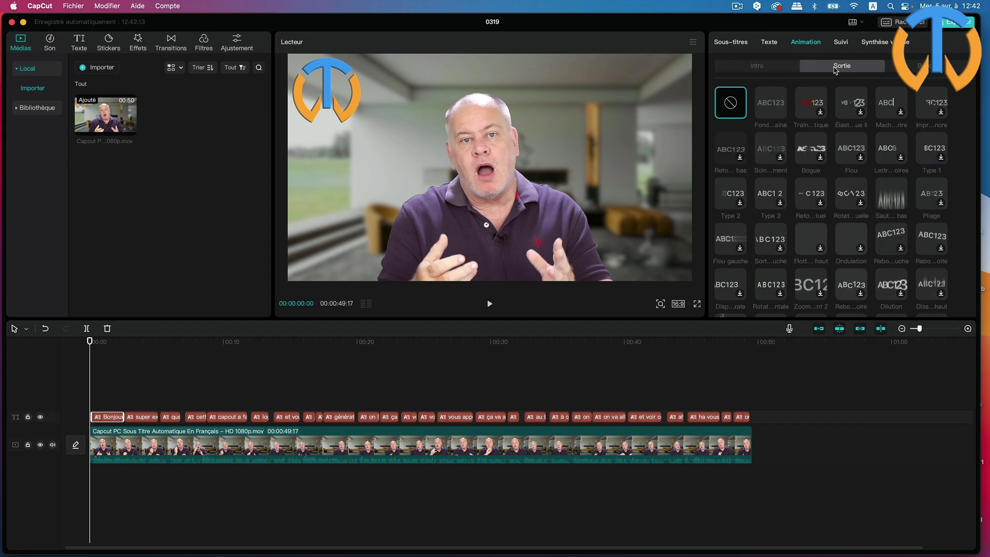
left_click(743, 71)
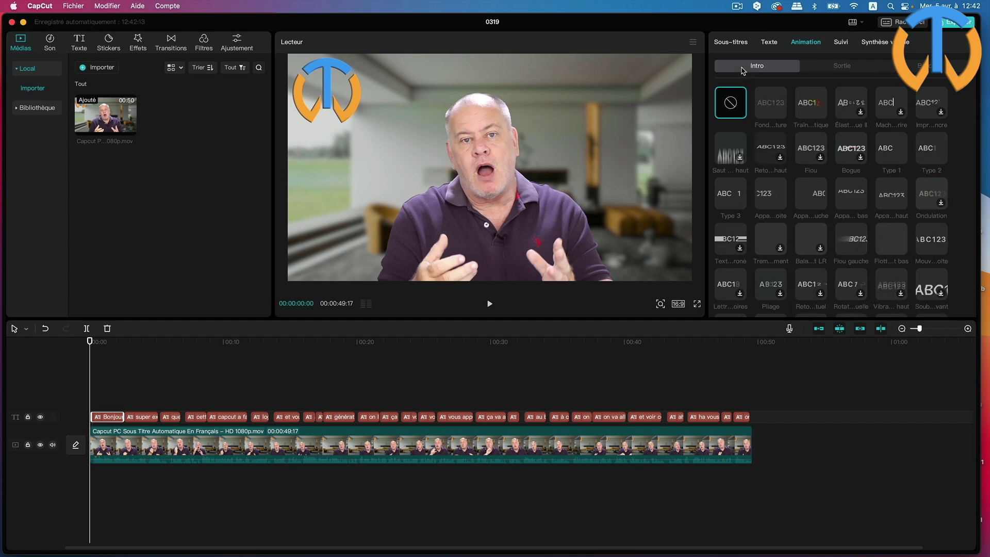
left_click(812, 106)
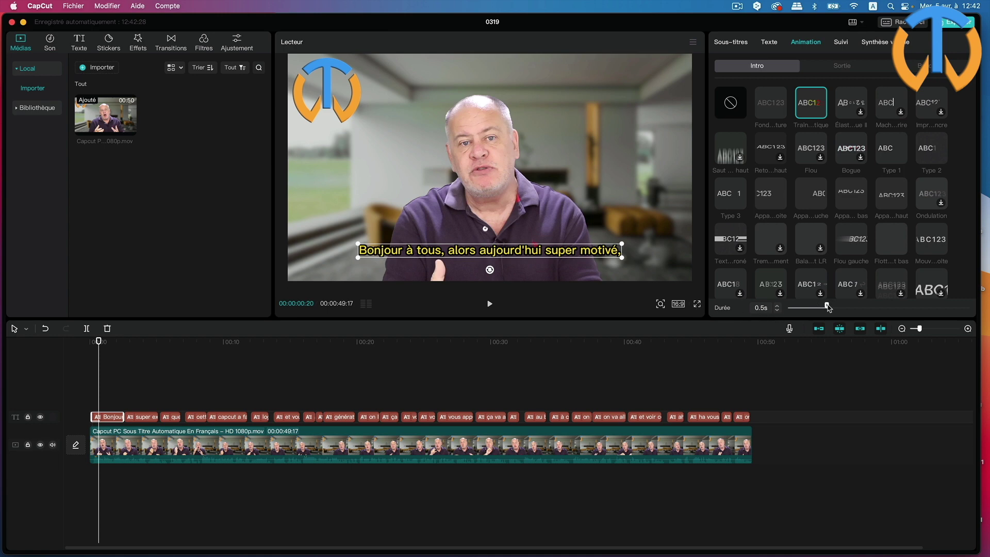
left_click_drag(826, 306, 941, 305)
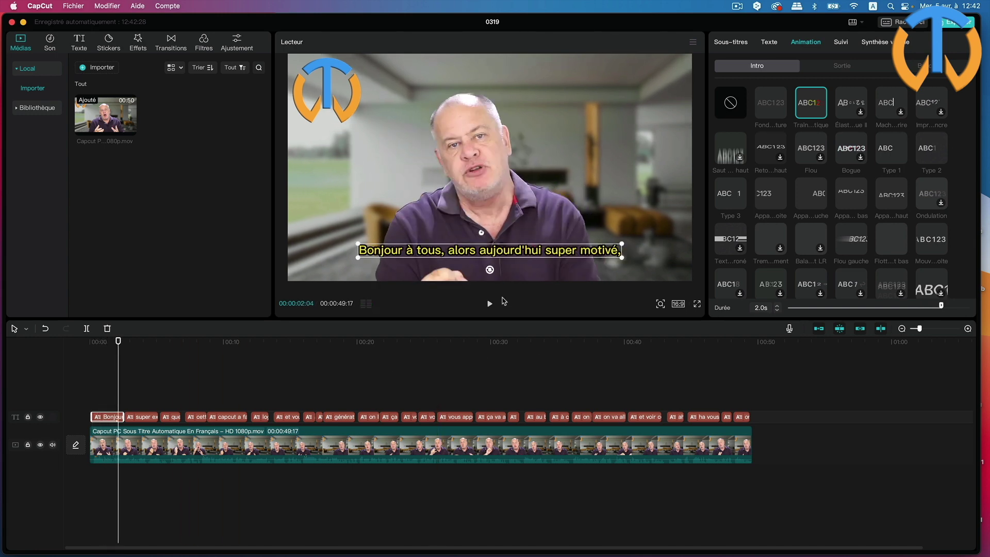
Play the video from the start to preview the first subtitle's intro animation, stopping in the second subtitle
left_click(122, 351)
left_click(102, 343)
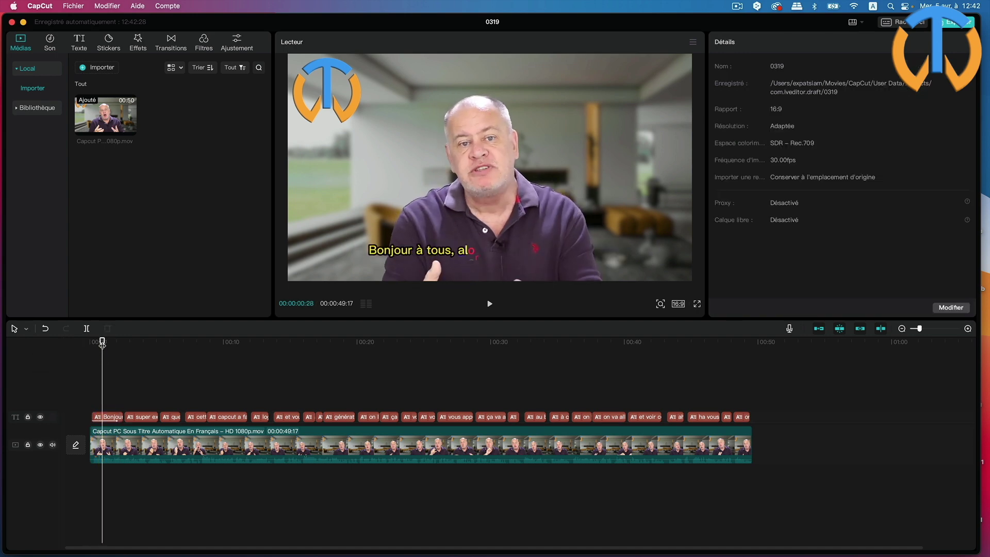
left_click_drag(102, 343, 89, 343)
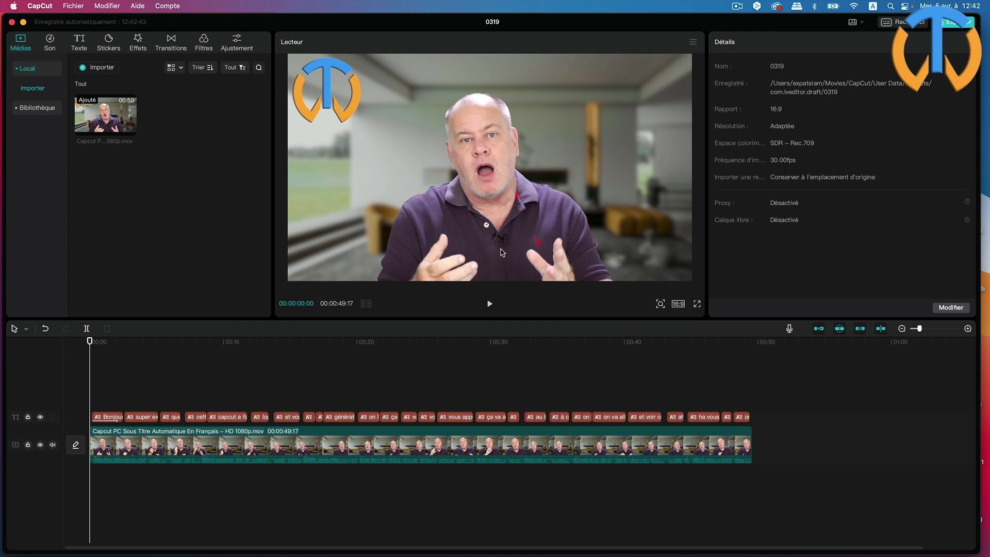
key("space")
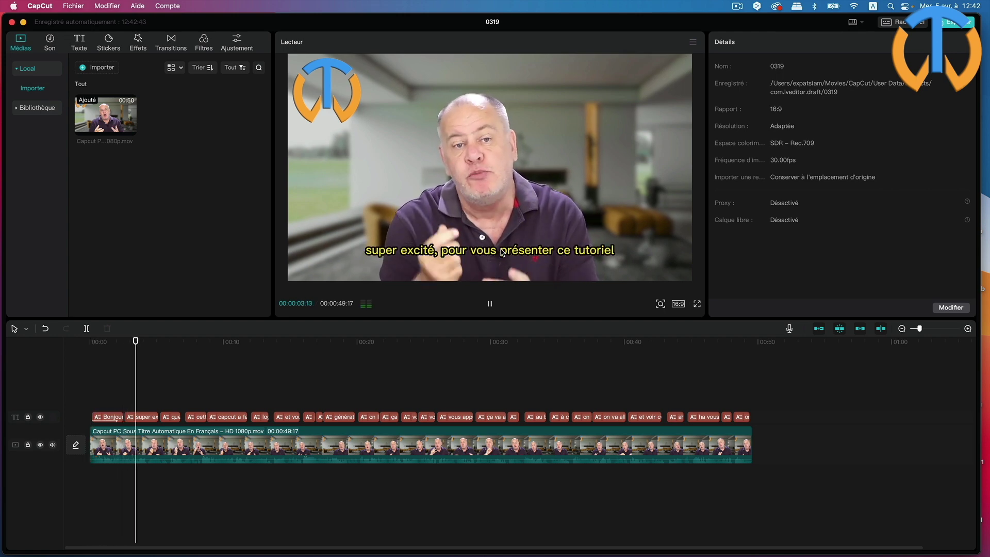
key("space")
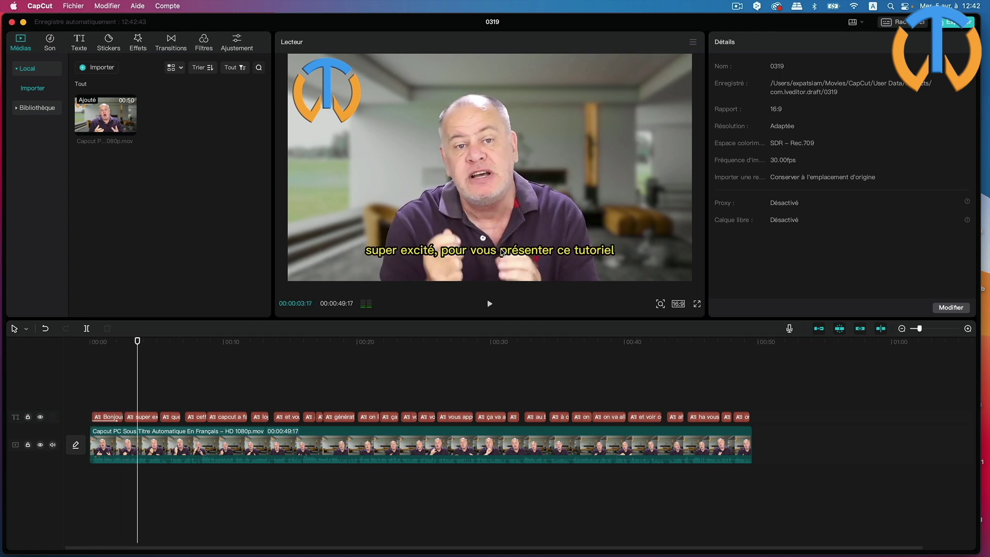
Give the second subtitle the same "Traîn…tique" intro animation with a duration of 2.0 s
left_click(147, 418)
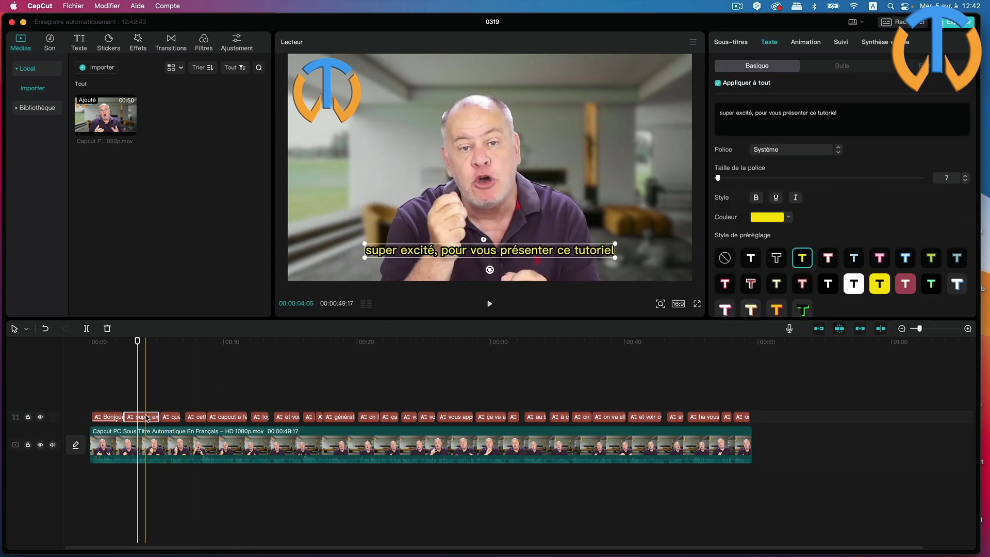
left_click(810, 43)
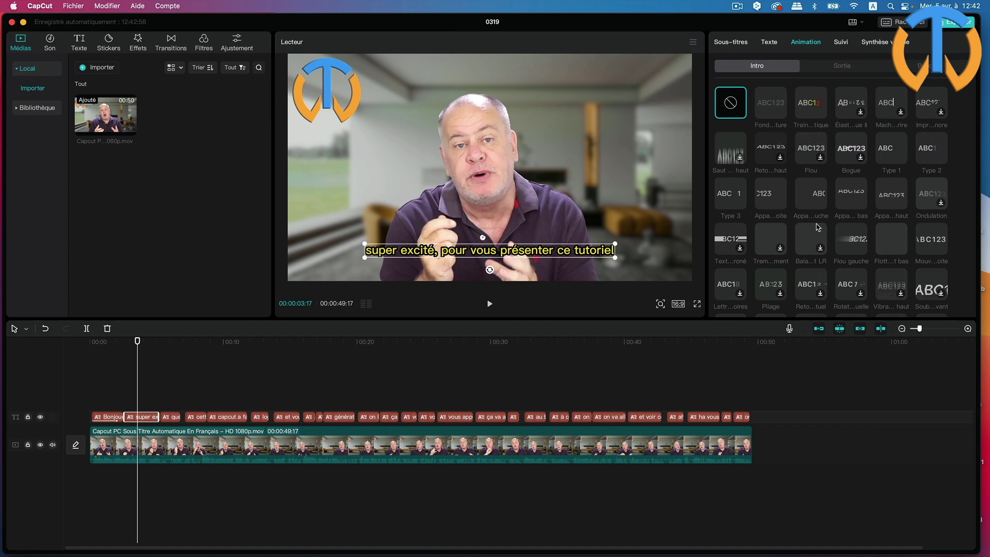
left_click(810, 103)
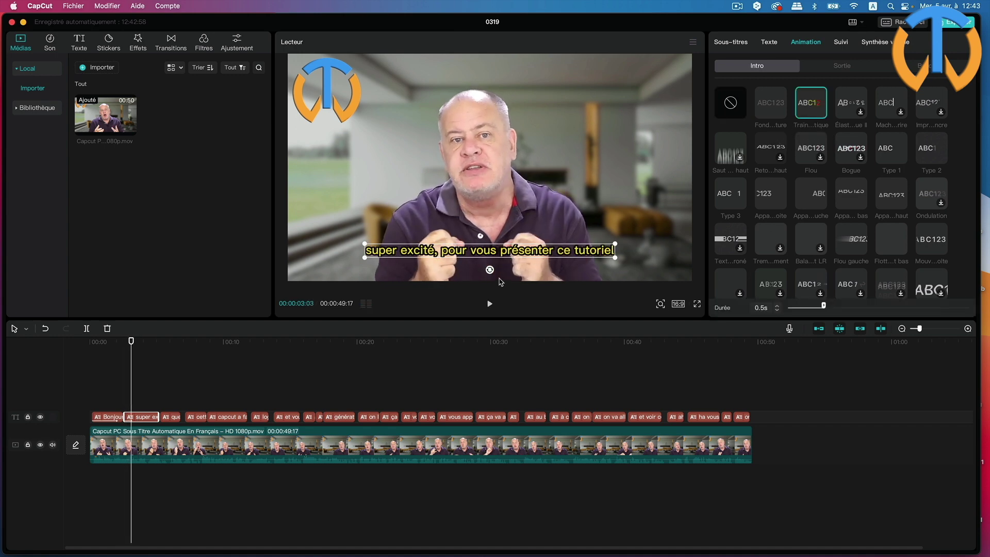
left_click_drag(823, 306, 931, 308)
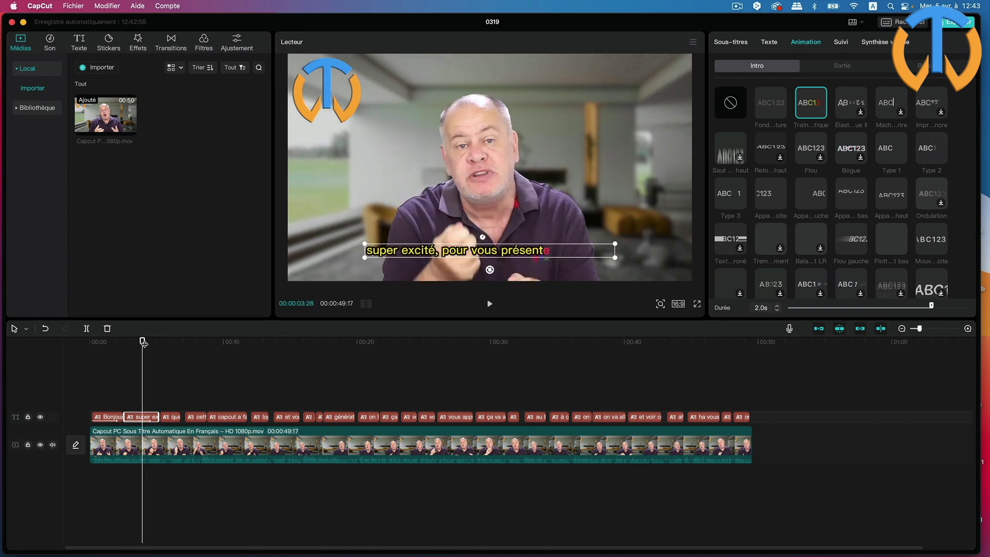
Return to the start of the video and play it to preview both animated subtitles
left_click_drag(143, 343, 47, 356)
left_click(109, 372)
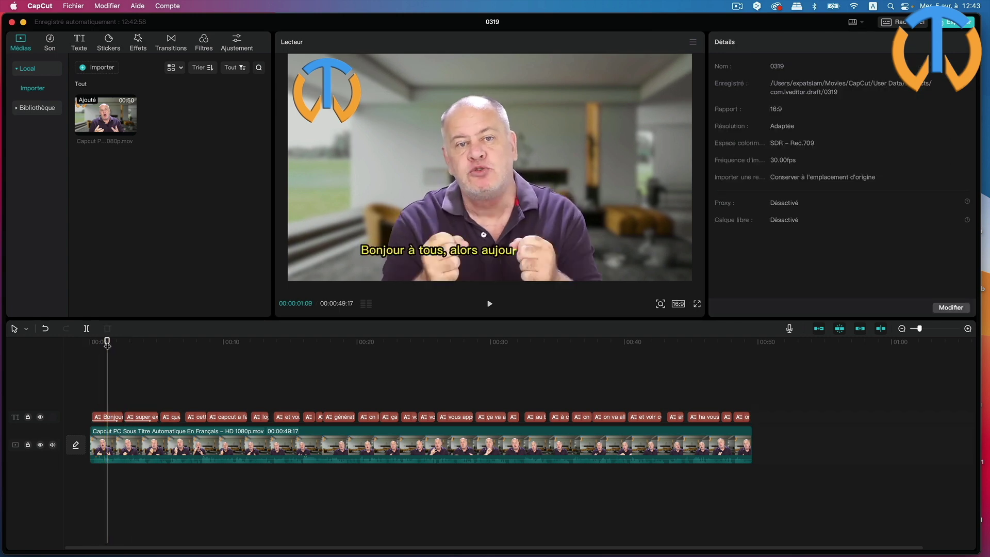
left_click_drag(107, 345, 46, 343)
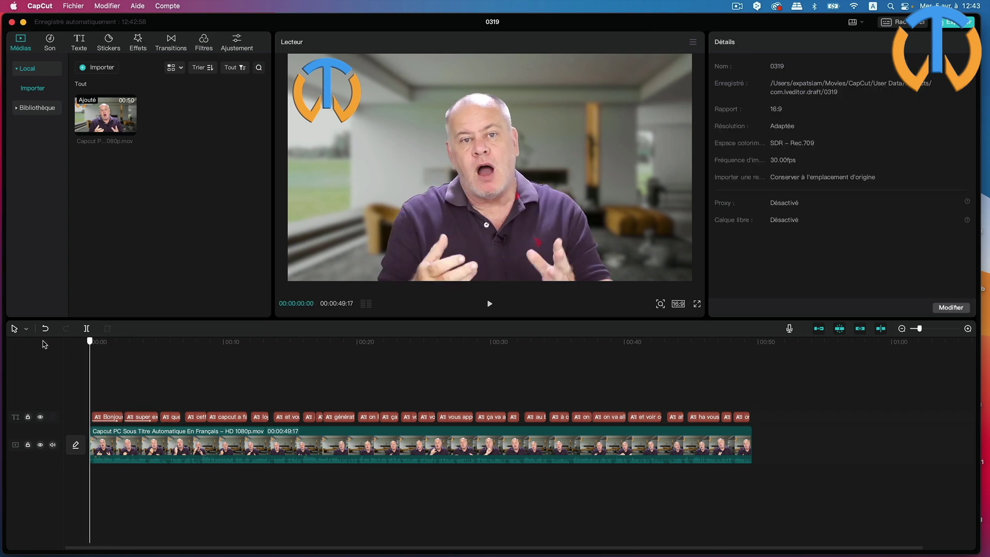
left_click(490, 307)
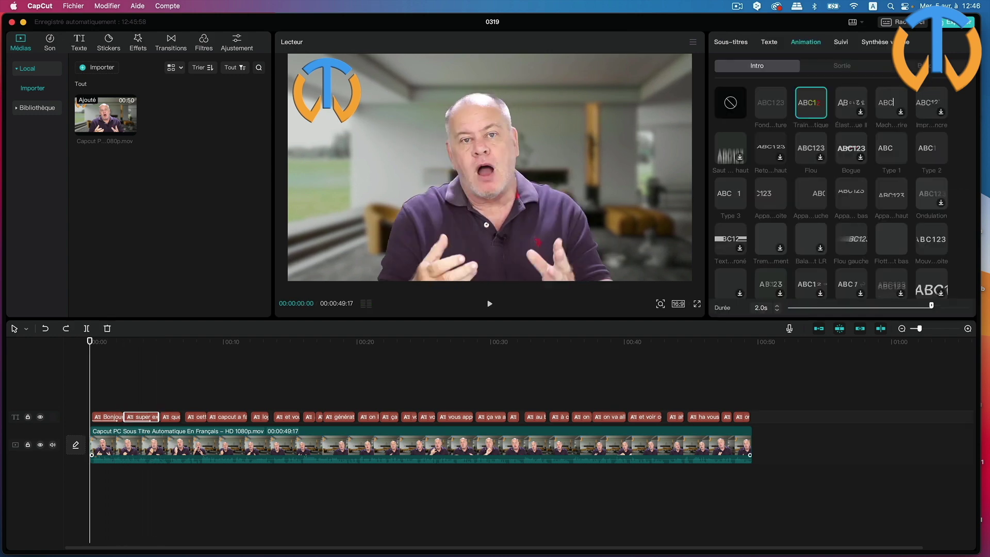
Look through the subtitle list and the text, animation and tracking options of the second subtitle
left_click(744, 45)
left_click(783, 44)
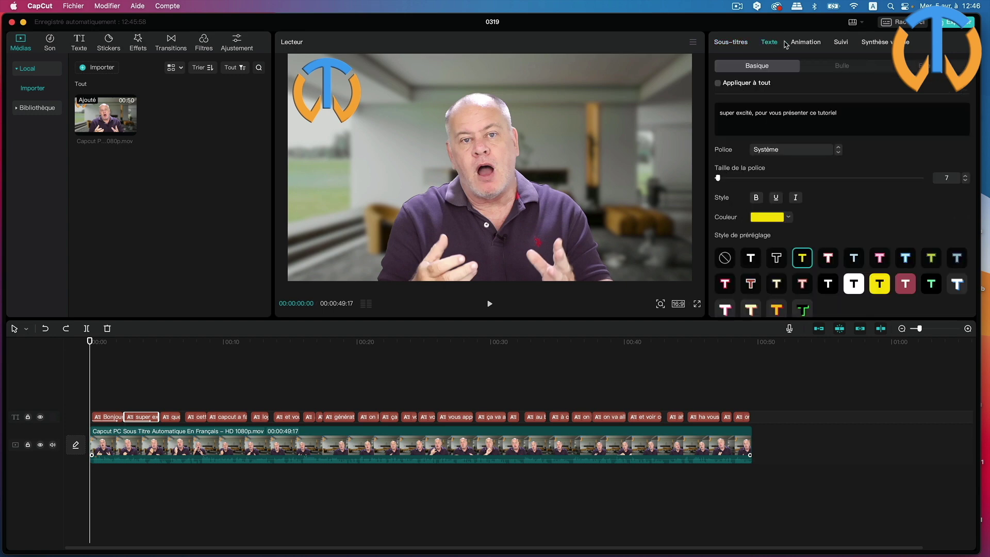
left_click(812, 45)
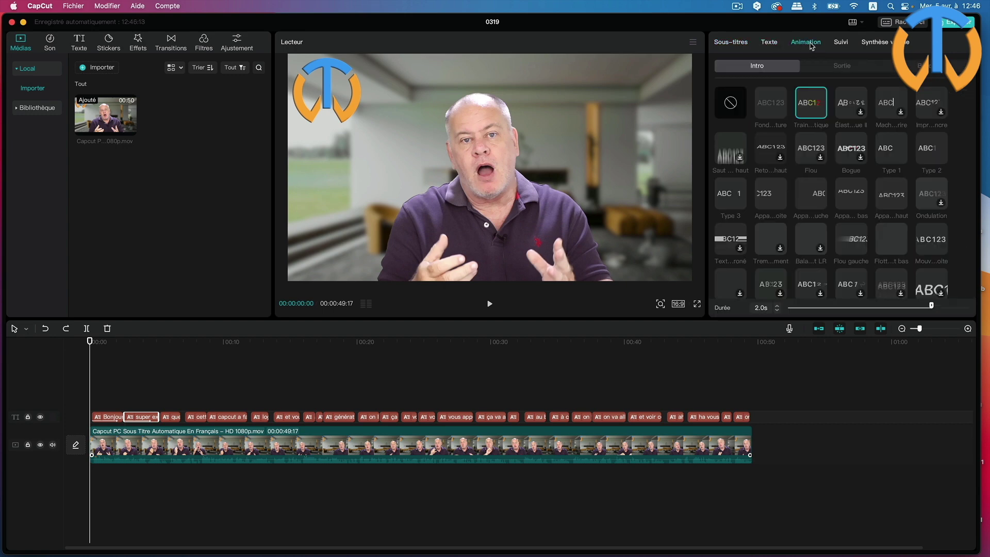
left_click(841, 45)
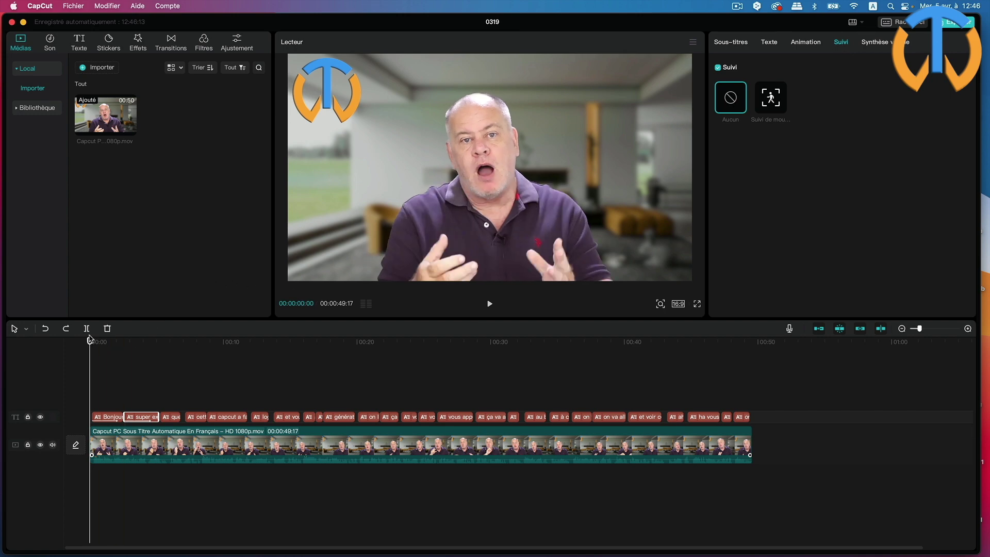
Move to about 1 second in the first subtitle and open the available video aspect ratios
left_click_drag(93, 340, 102, 341)
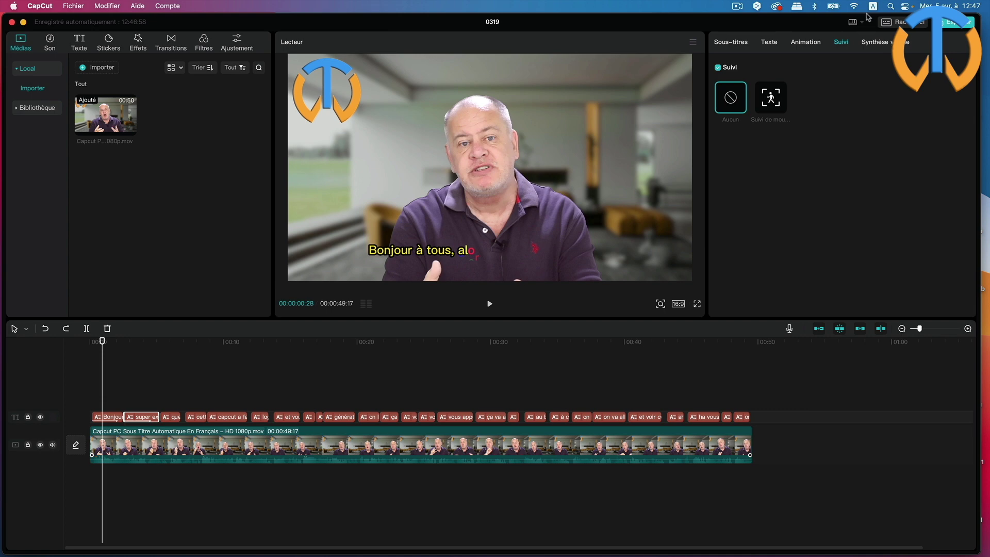
left_click(677, 304)
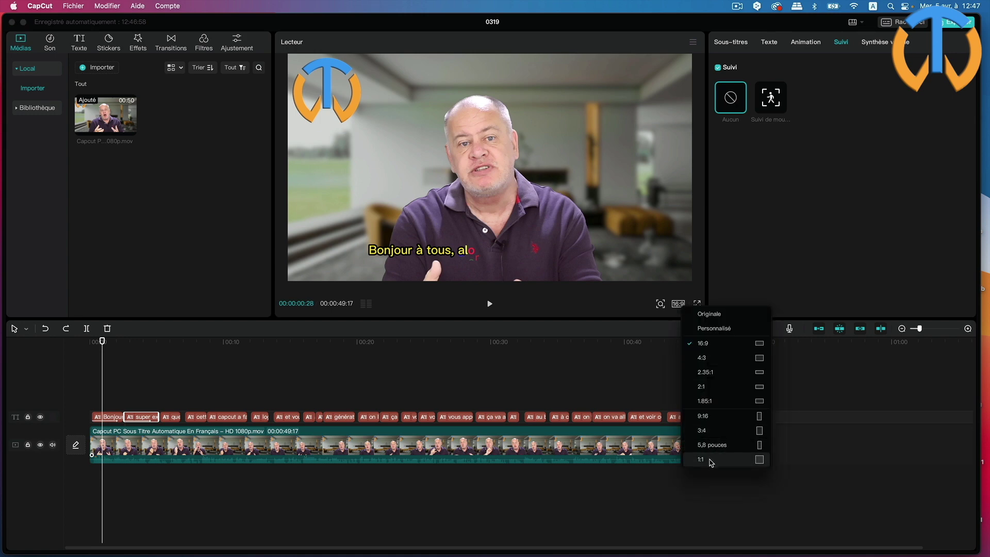